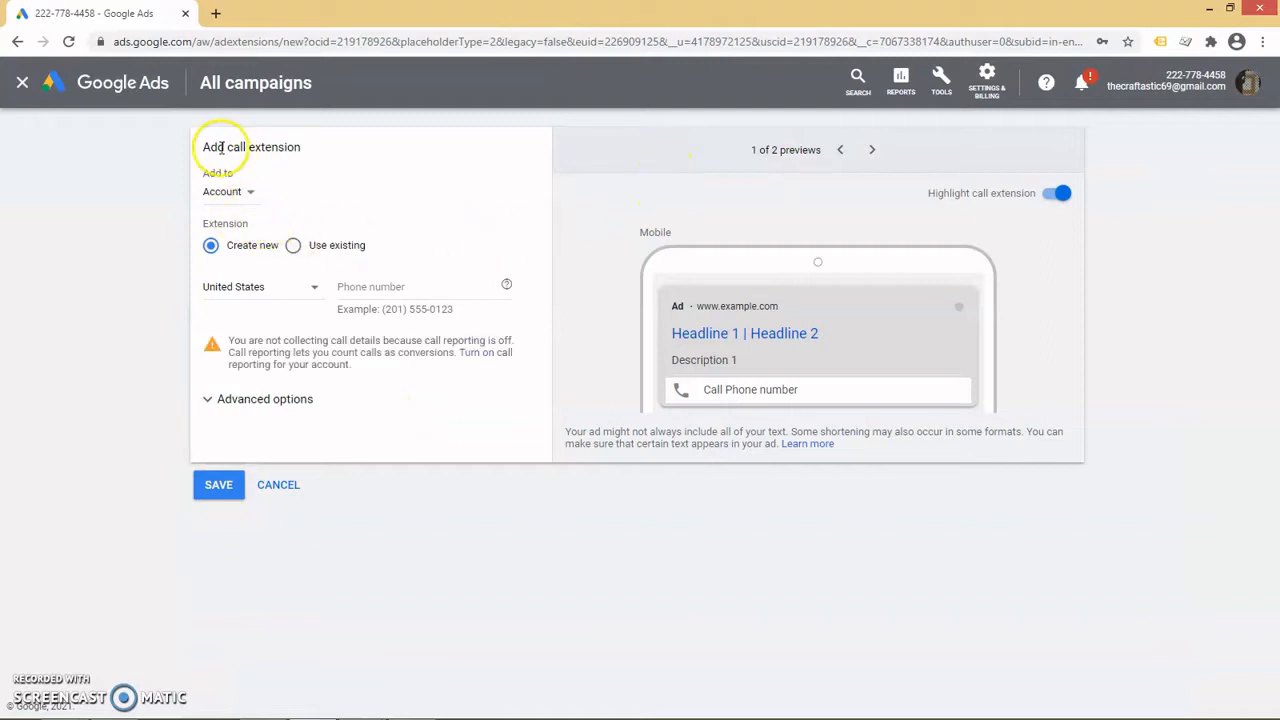
Step: Add the new call extension at the Account level and enter the business's United States phone number
{"action": "left_click", "coordinate": [250, 196]}
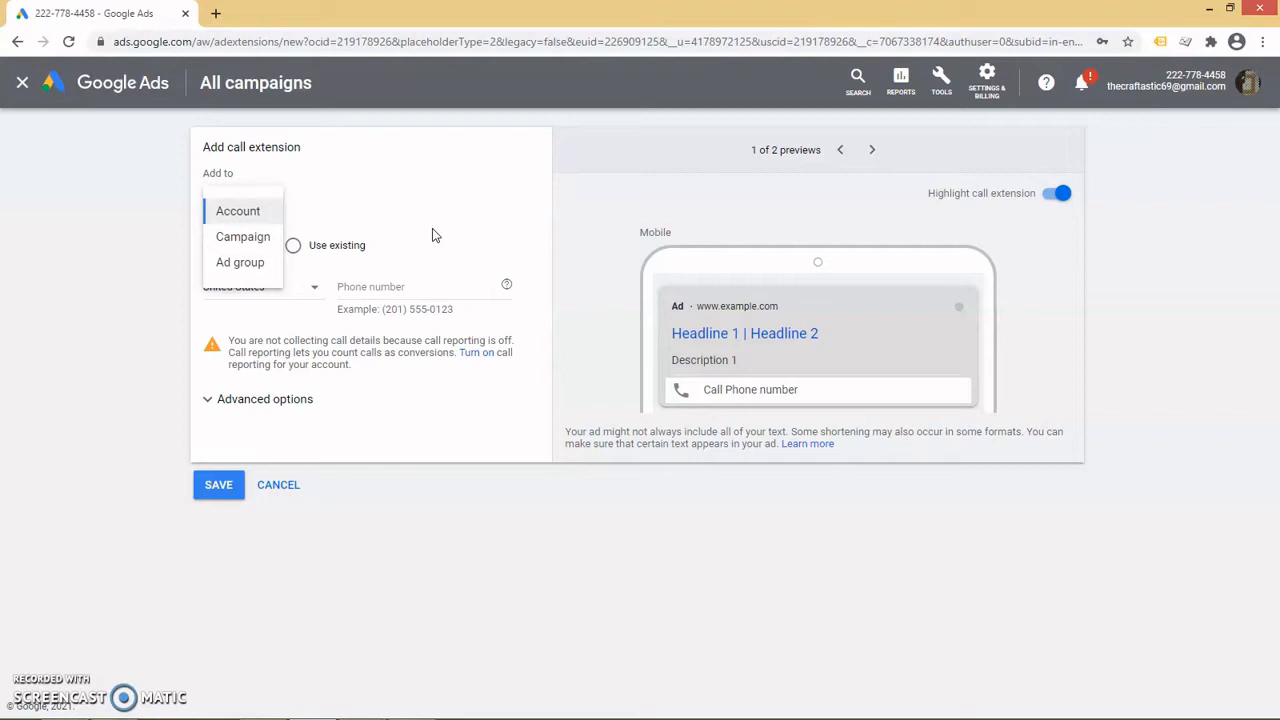
{"action": "left_click", "coordinate": [228, 212]}
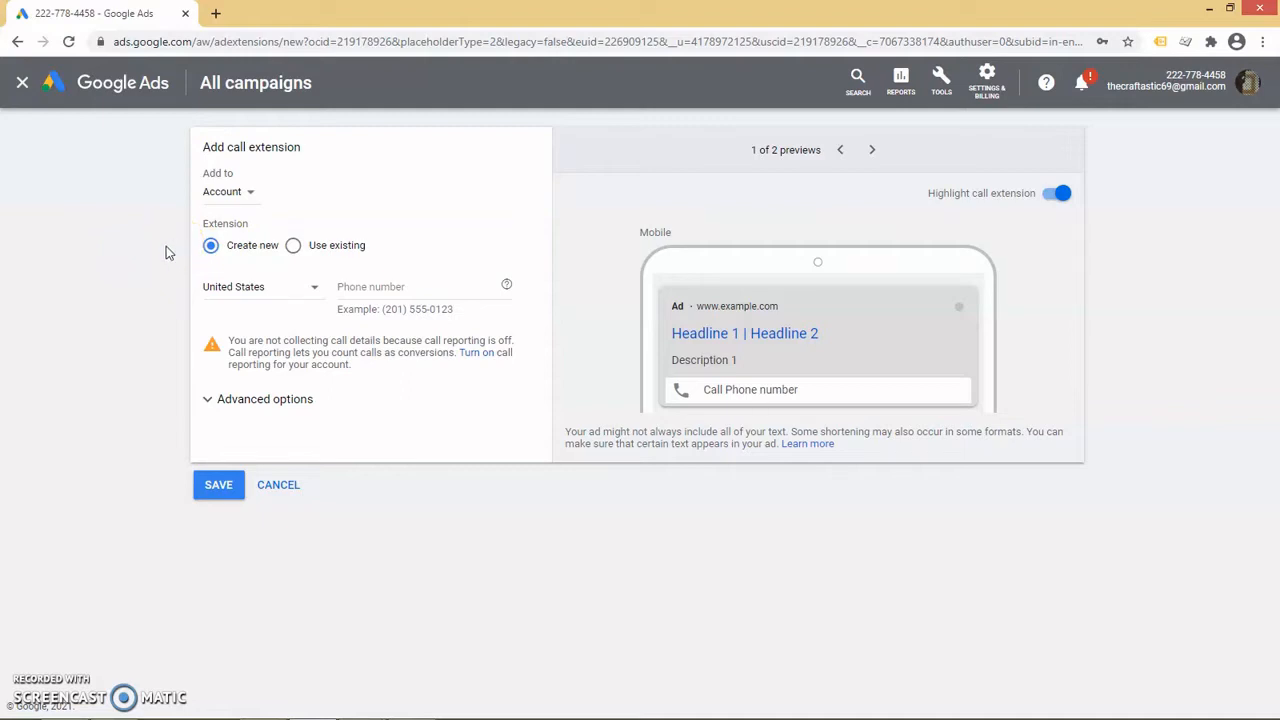
{"action": "left_click", "coordinate": [199, 262]}
{"action": "left_click", "coordinate": [390, 286]}
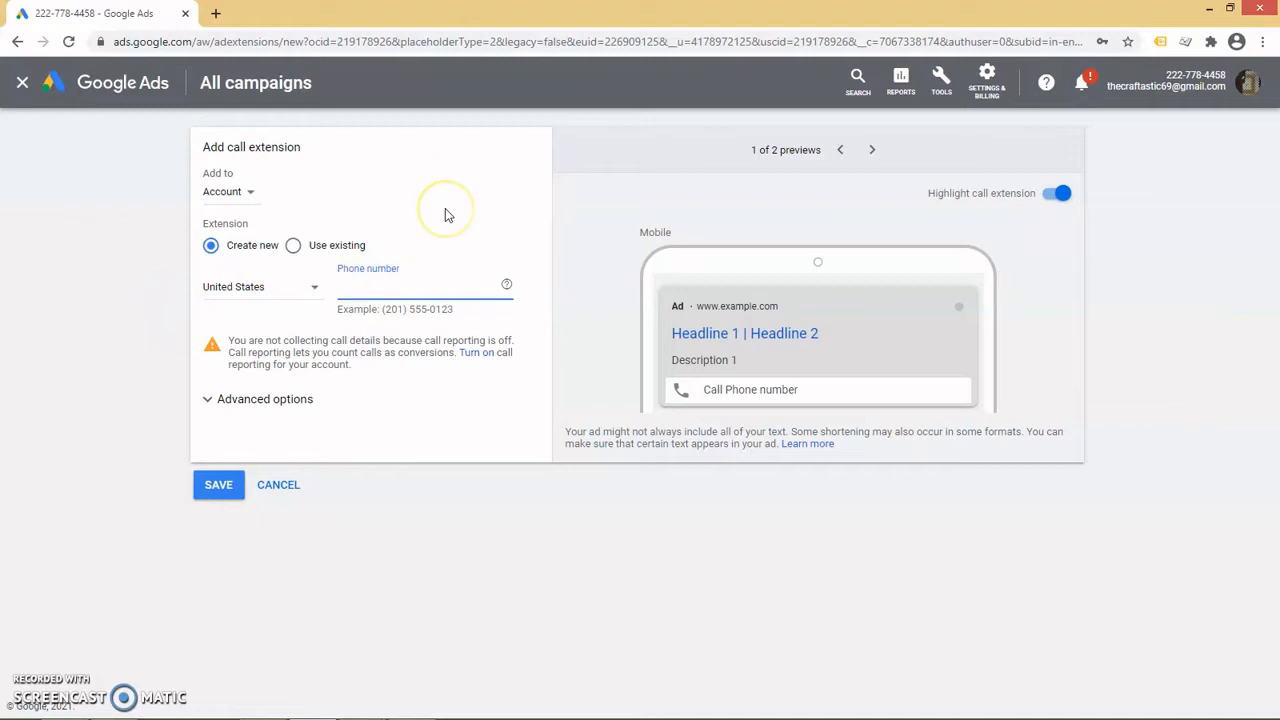
{"action": "type", "text": "(201"}
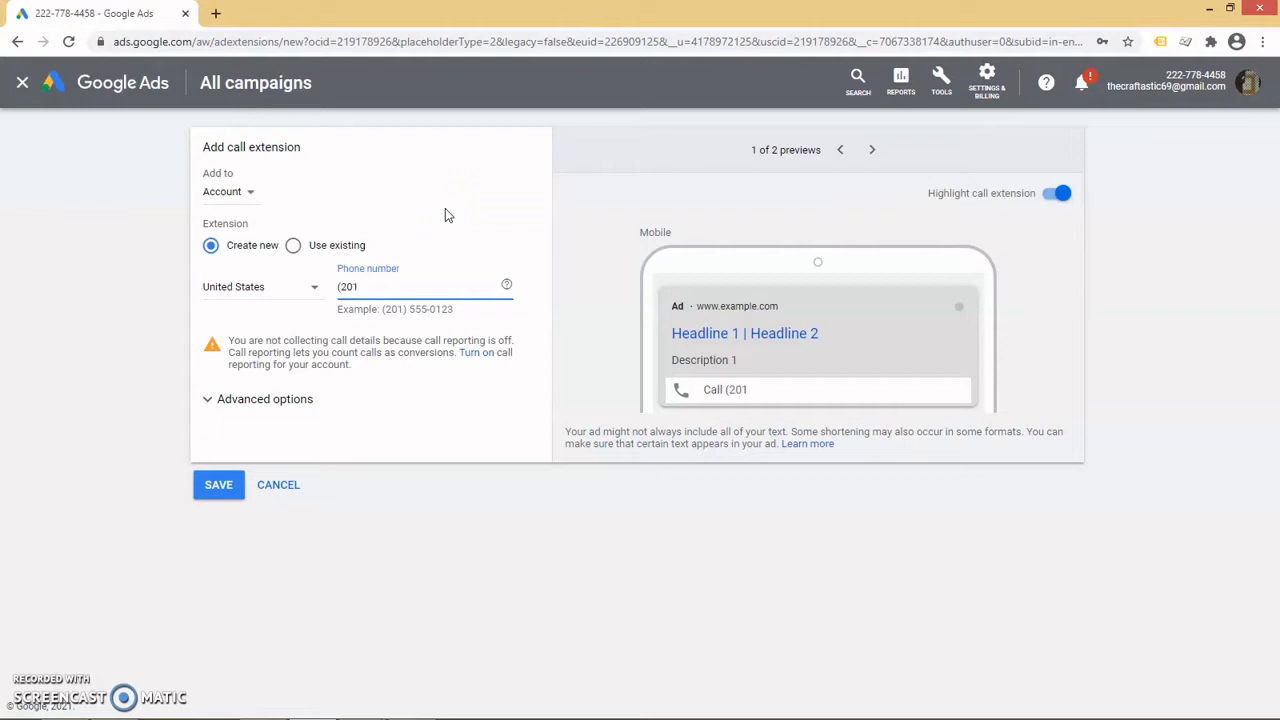
{"action": "type", "text": ") 555-0123"}
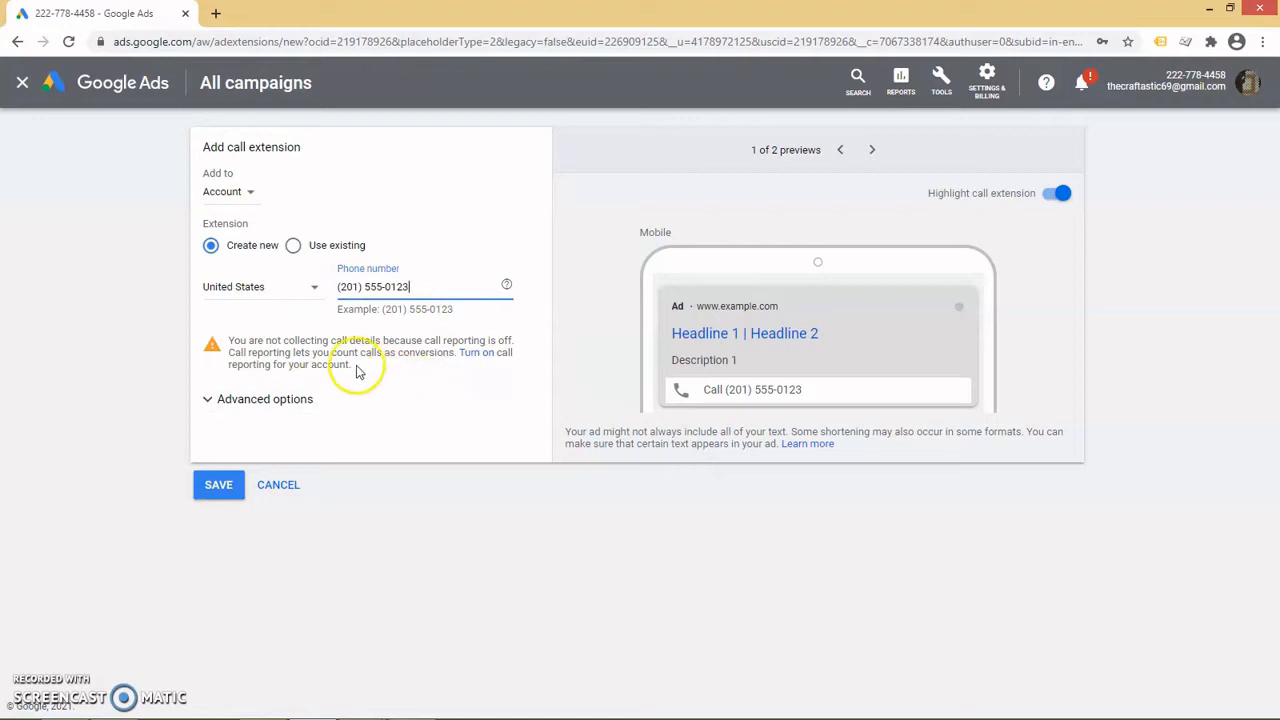
Step: Turn on call reporting for the account and save the call reporting section in the account settings
{"action": "left_click", "coordinate": [476, 360]}
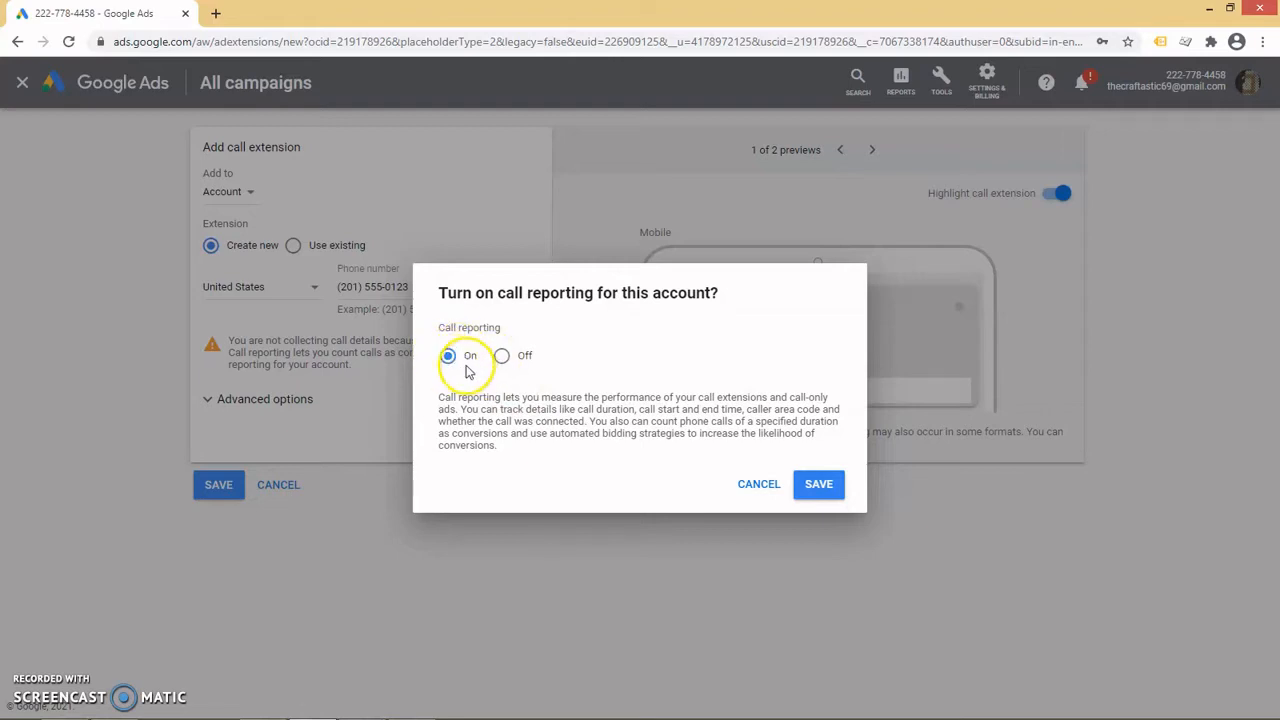
{"action": "left_click", "coordinate": [820, 482]}
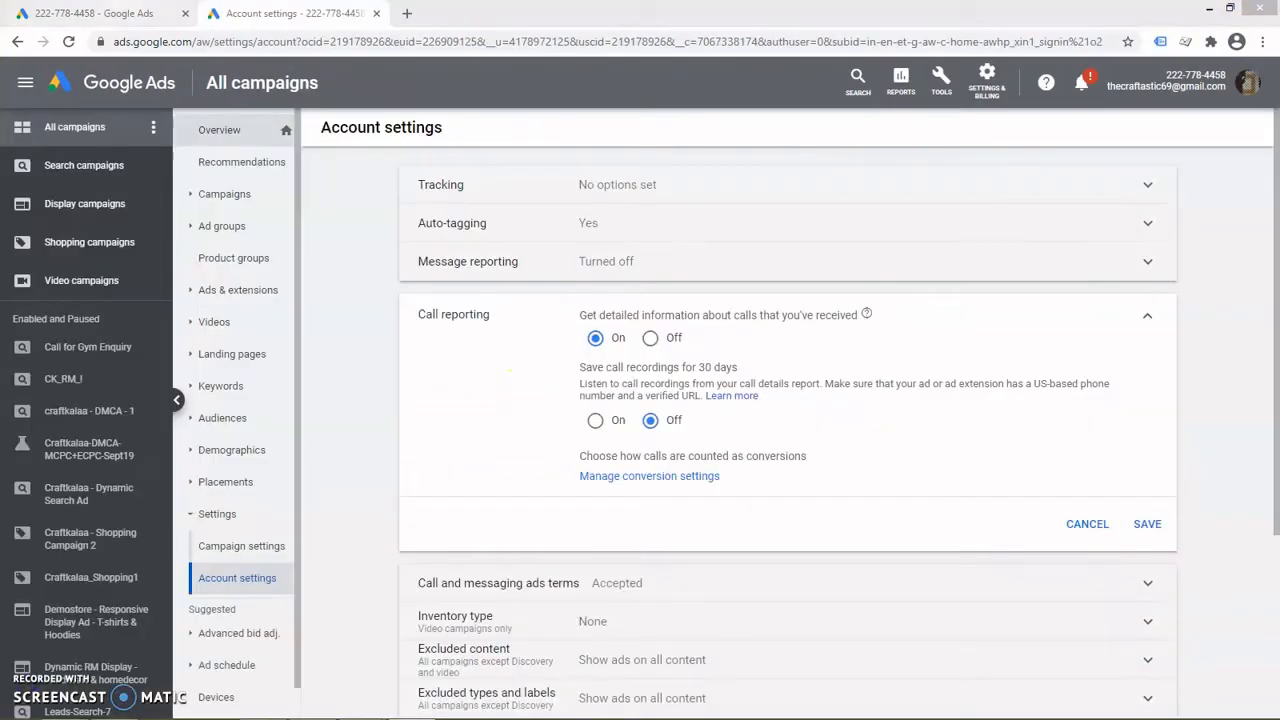
{"action": "left_click", "coordinate": [95, 13]}
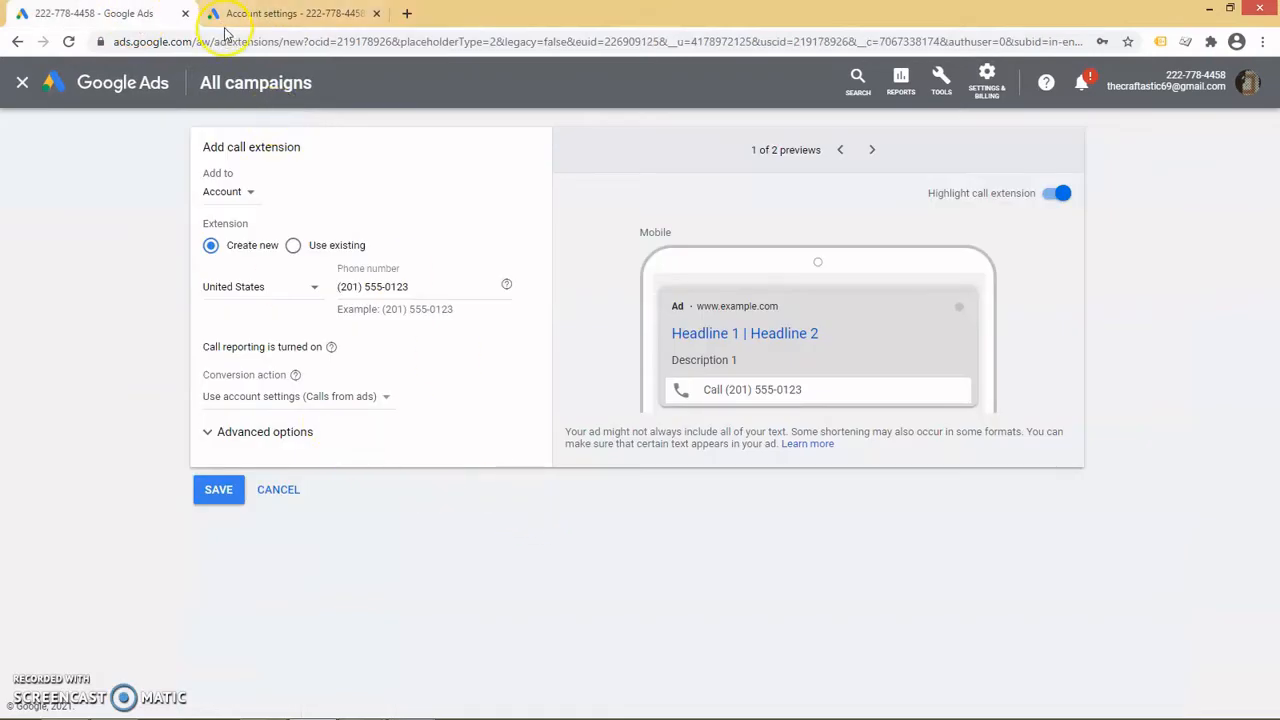
{"action": "left_click", "coordinate": [273, 12]}
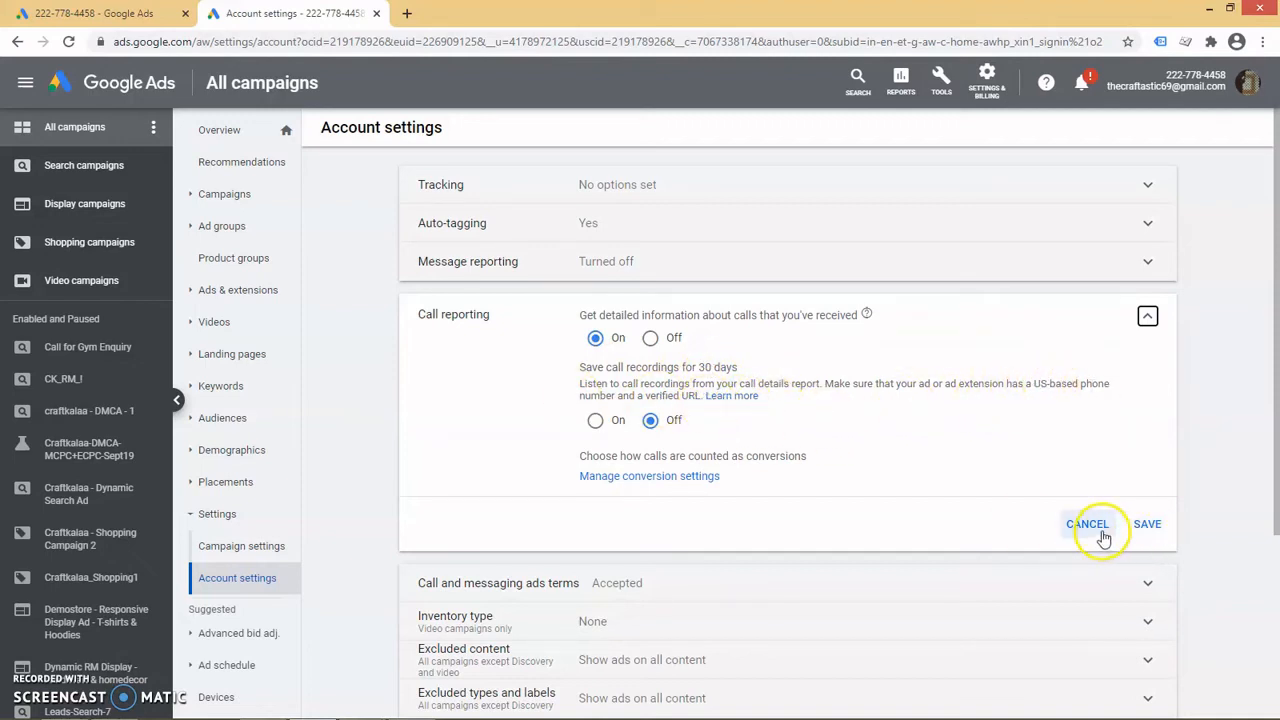
{"action": "left_click", "coordinate": [1146, 523]}
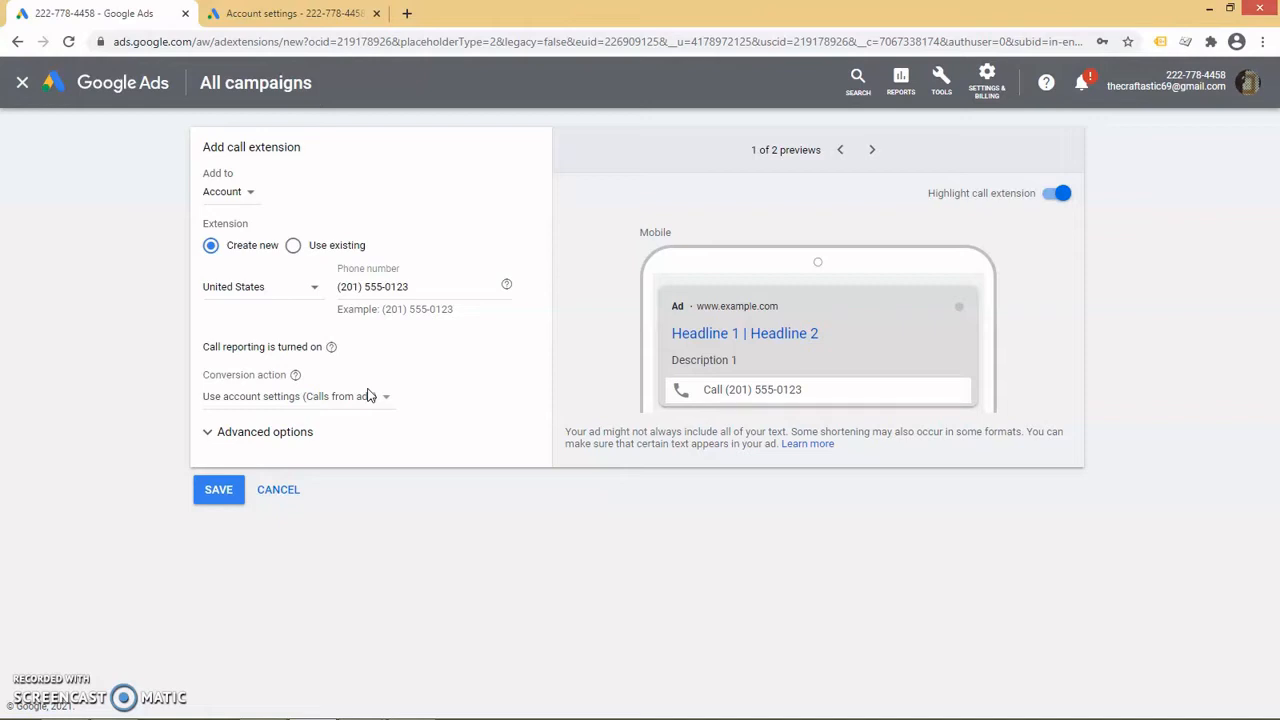
Step: Review the conversion action choices, keeping the account settings option, and set the extension's device preference to Mobile in the advanced options
{"action": "left_click", "coordinate": [265, 393]}
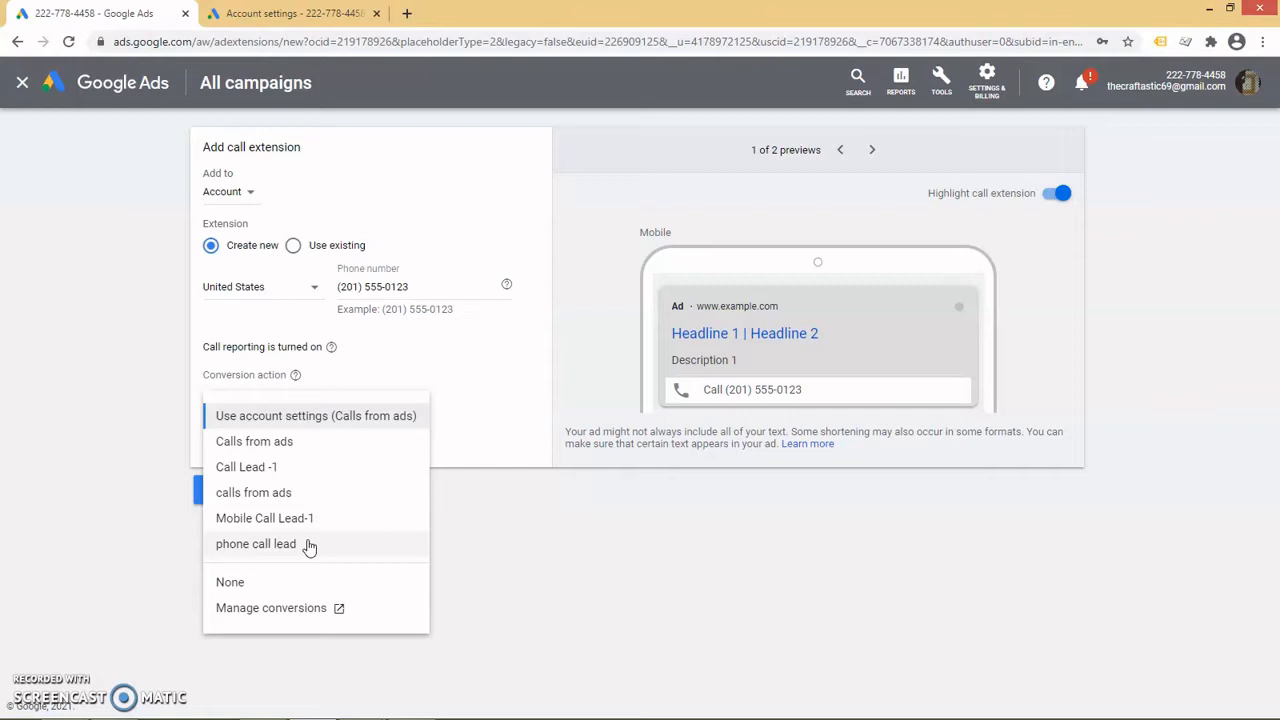
{"action": "left_click", "coordinate": [490, 418]}
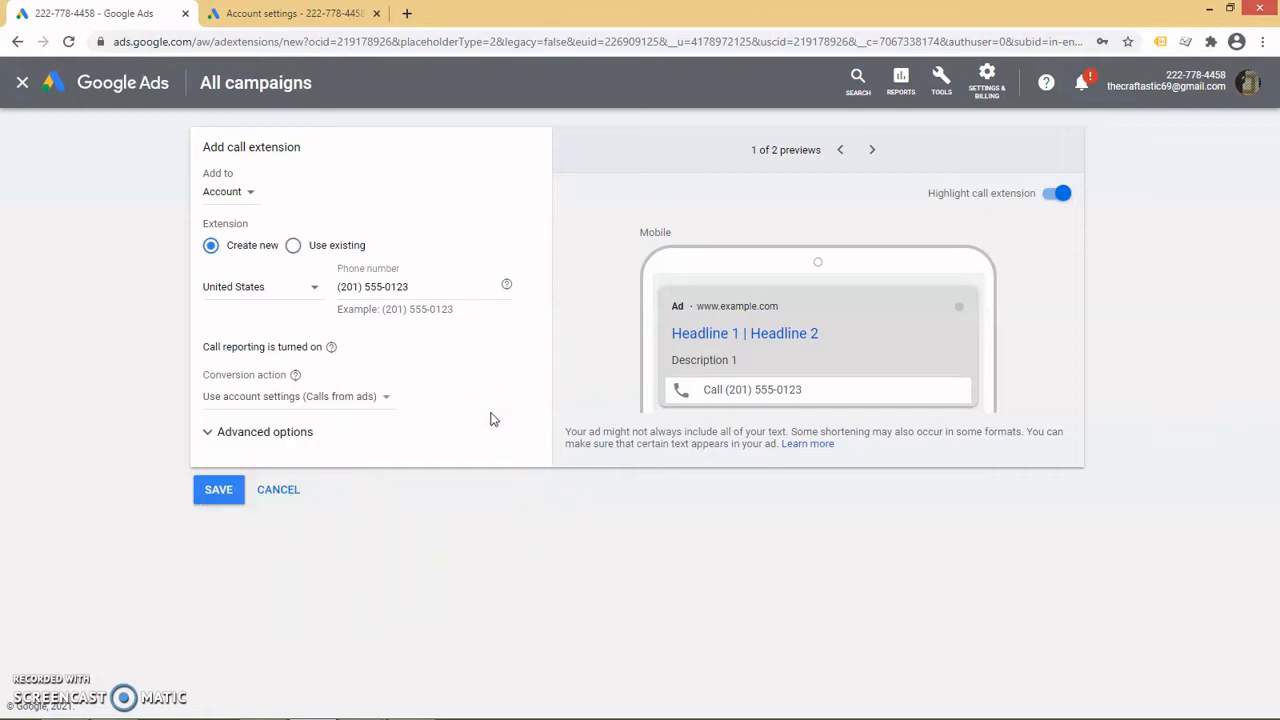
{"action": "left_click", "coordinate": [203, 432]}
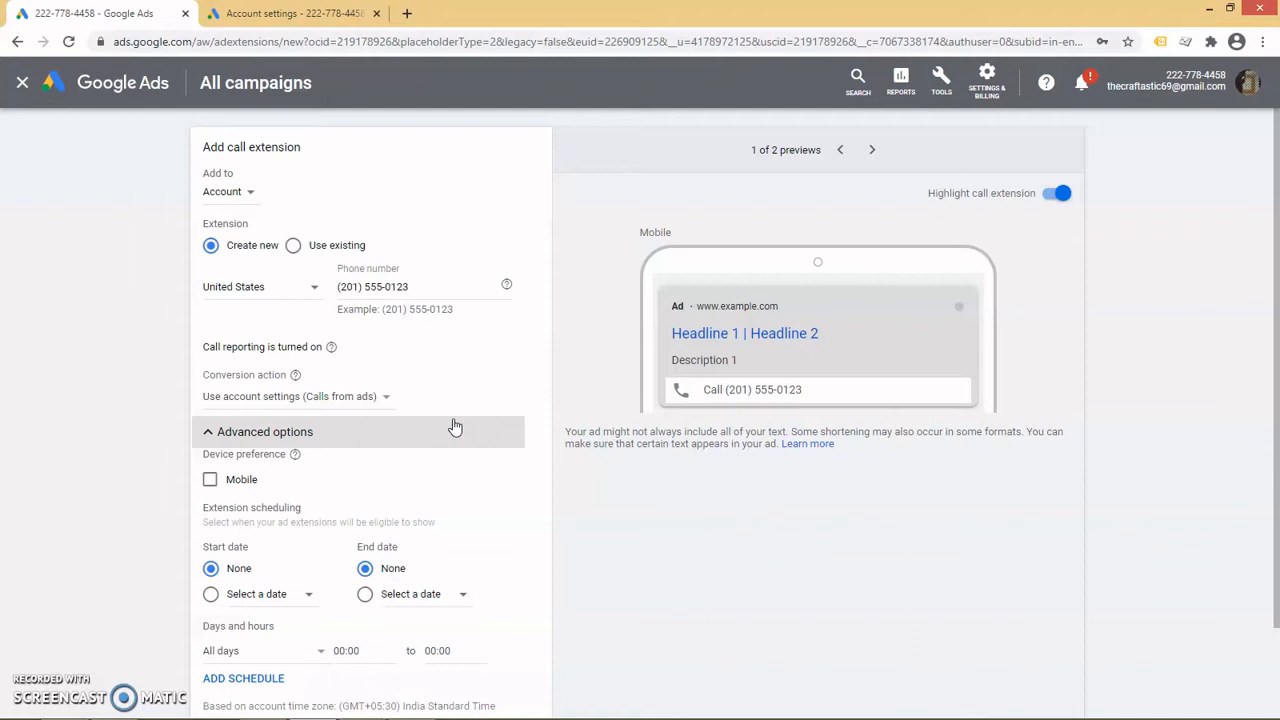
{"action": "left_click", "coordinate": [210, 479]}
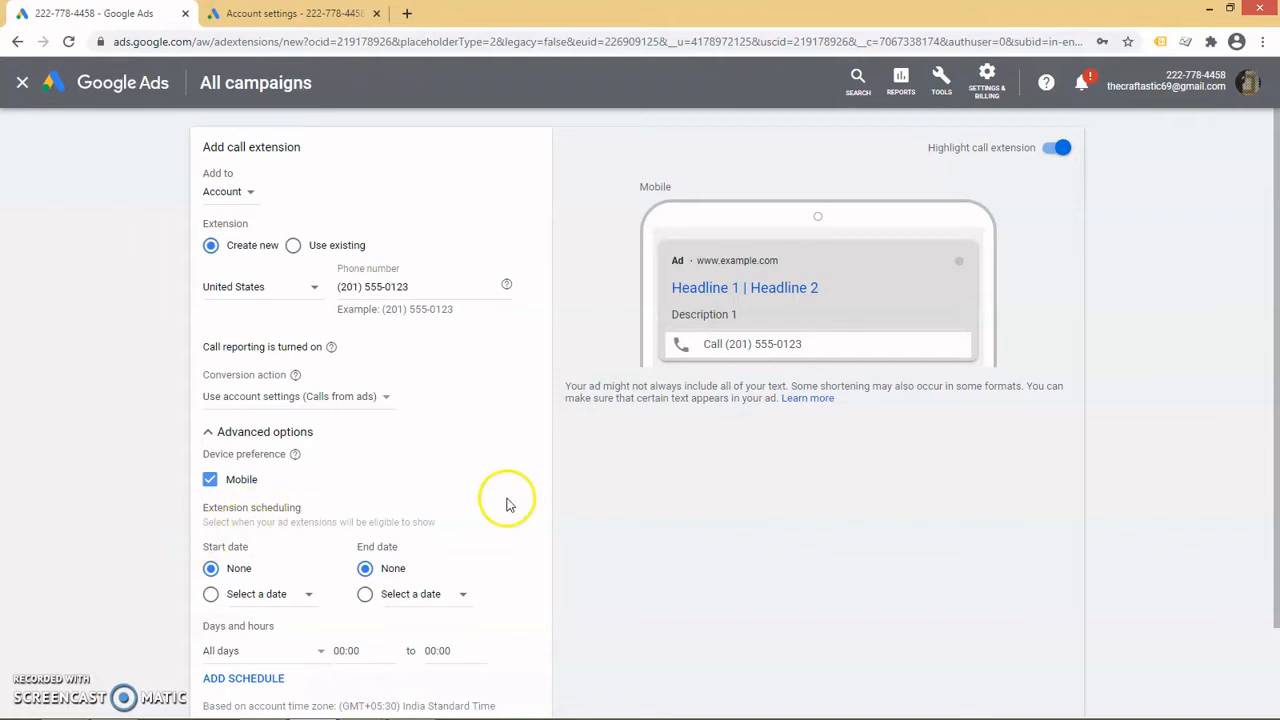
{"action": "scroll", "coordinate": [508, 530], "scroll_direction": "down", "scroll_amount": 1}
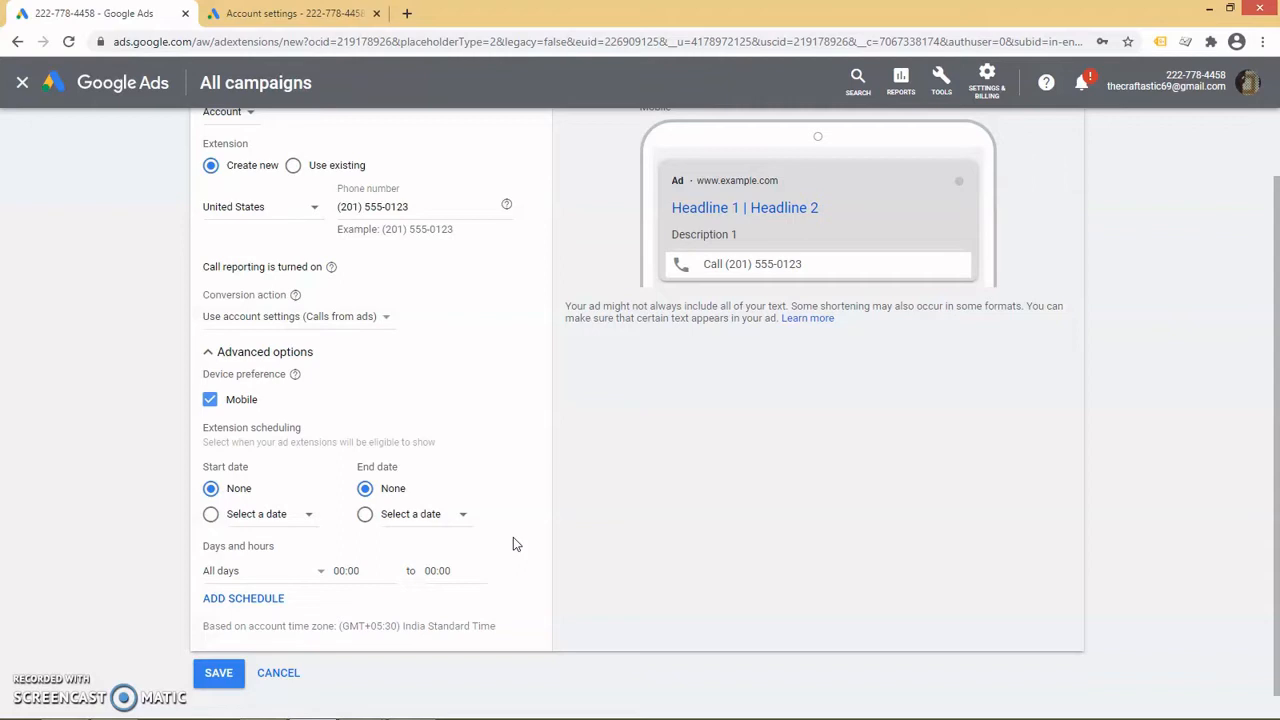
{"action": "left_click", "coordinate": [506, 543]}
Step: Schedule the call extension for Mondays - Fridays with a start time of 08:00
{"action": "left_click", "coordinate": [224, 570]}
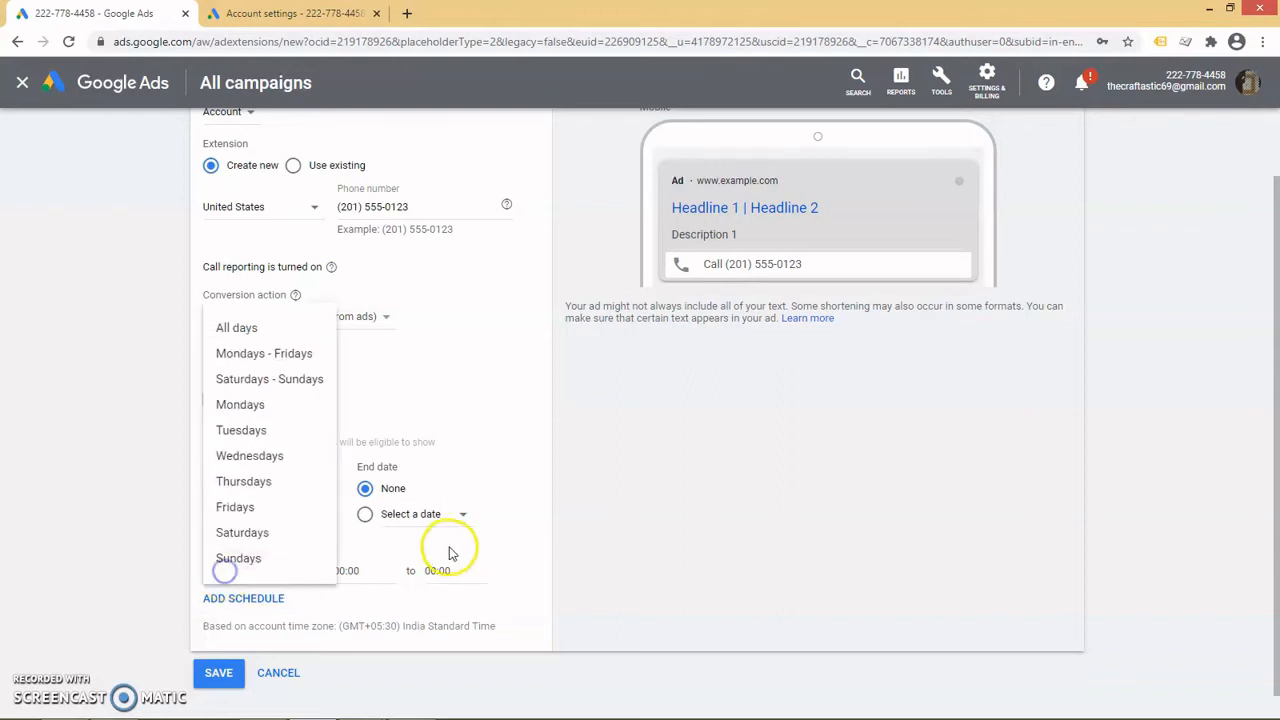
{"action": "left_click", "coordinate": [266, 355]}
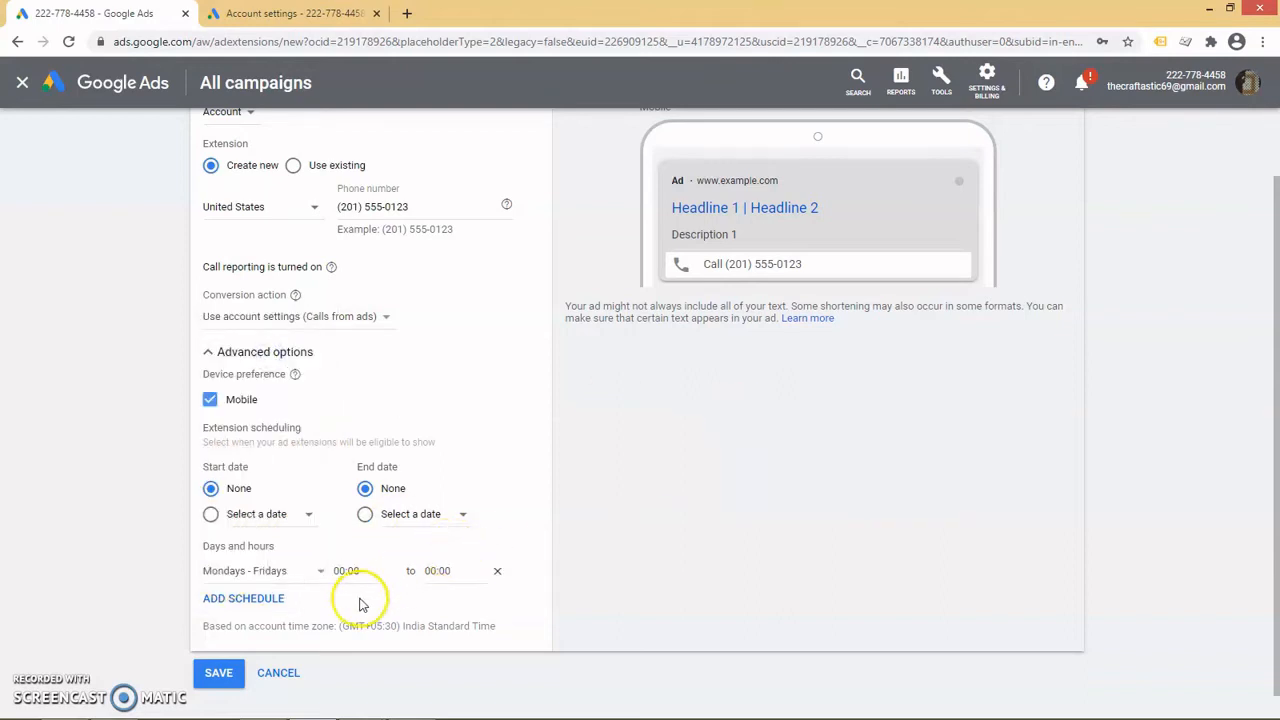
{"action": "left_click", "coordinate": [348, 570]}
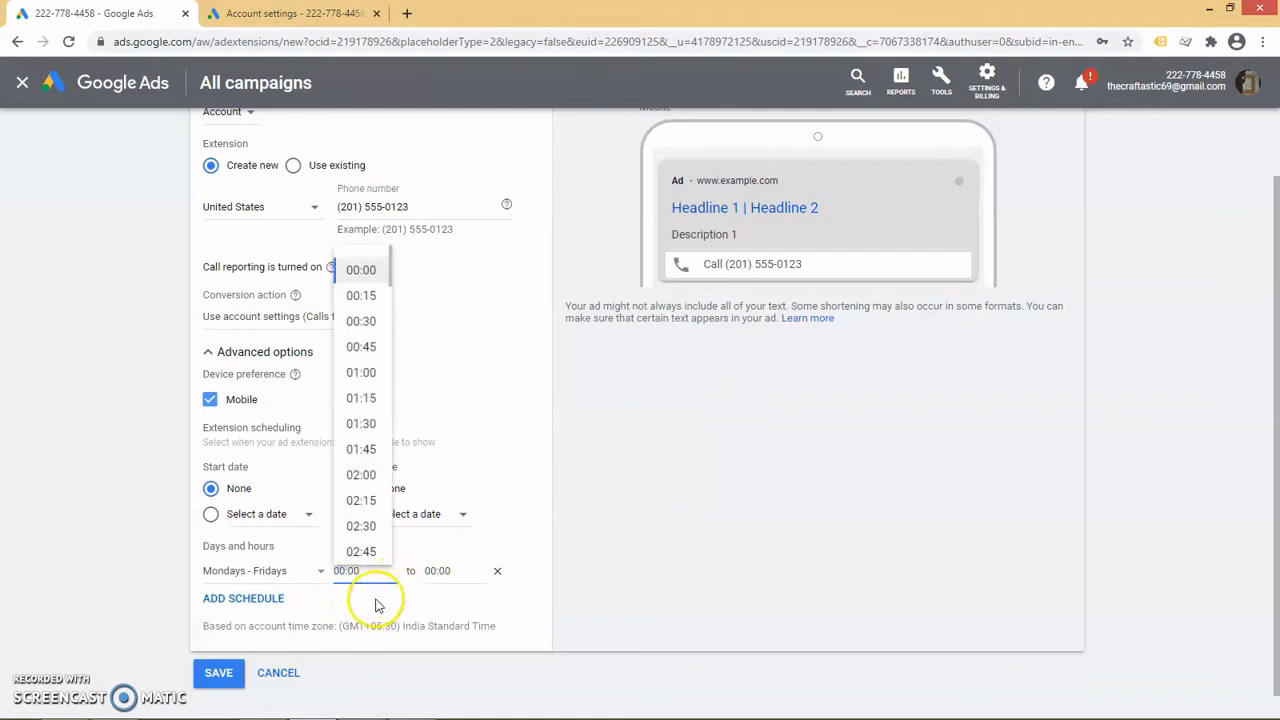
{"action": "scroll", "coordinate": [354, 518], "scroll_direction": "down", "scroll_amount": 2}
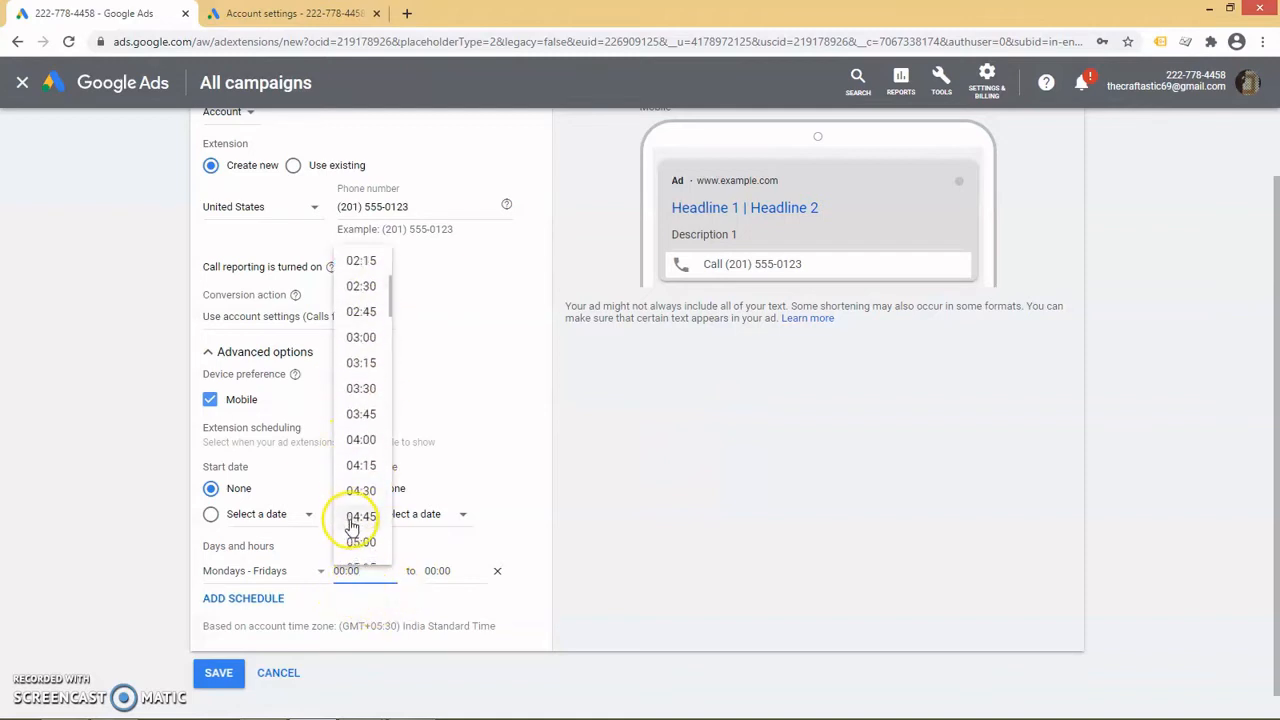
{"action": "scroll", "coordinate": [354, 527], "scroll_direction": "down", "scroll_amount": 3}
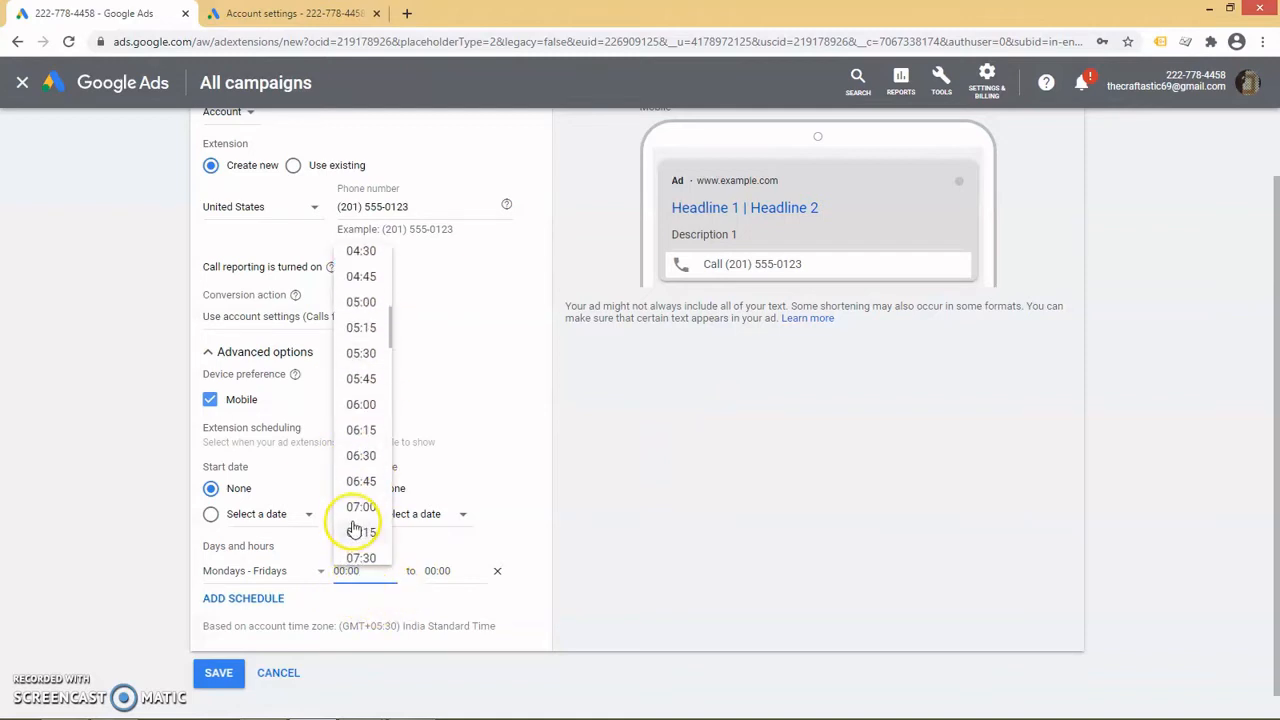
{"action": "scroll", "coordinate": [366, 509], "scroll_direction": "down", "scroll_amount": 1}
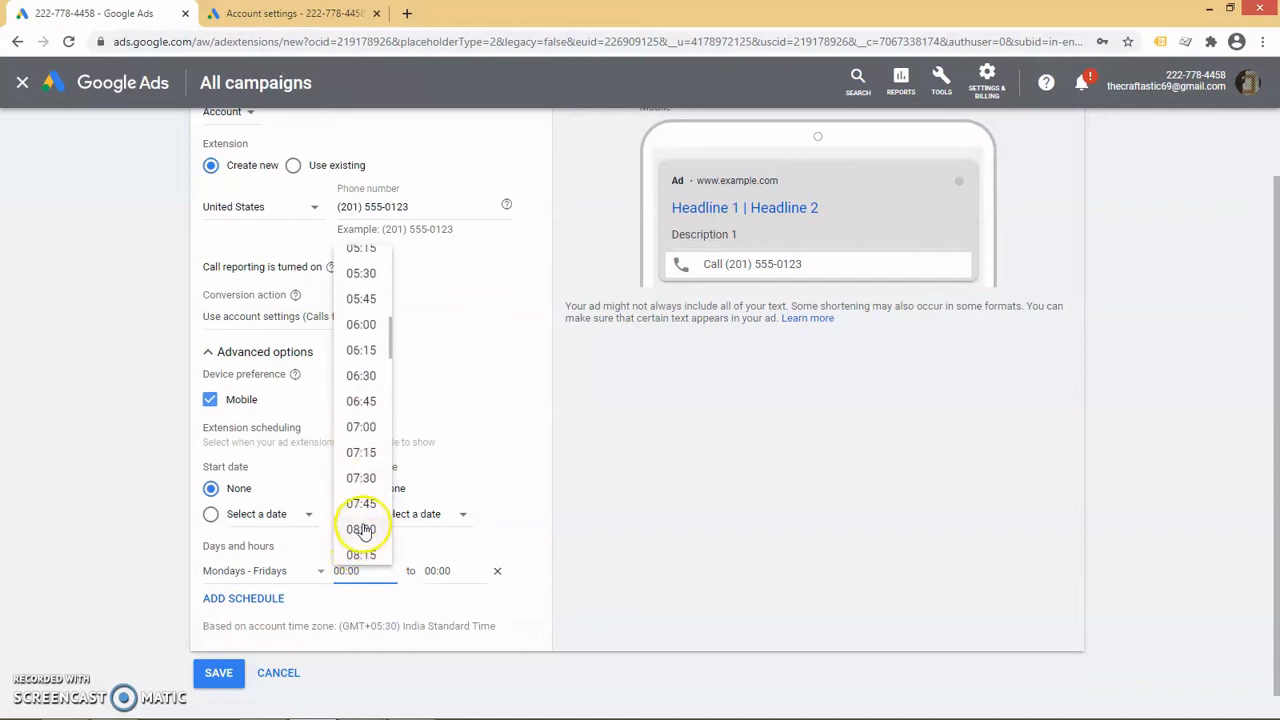
{"action": "left_click", "coordinate": [362, 529]}
Step: Set the schedule's end time to 18:00 and save the call extension
{"action": "left_click", "coordinate": [440, 570]}
{"action": "scroll", "coordinate": [455, 440], "scroll_direction": "down", "scroll_amount": 4}
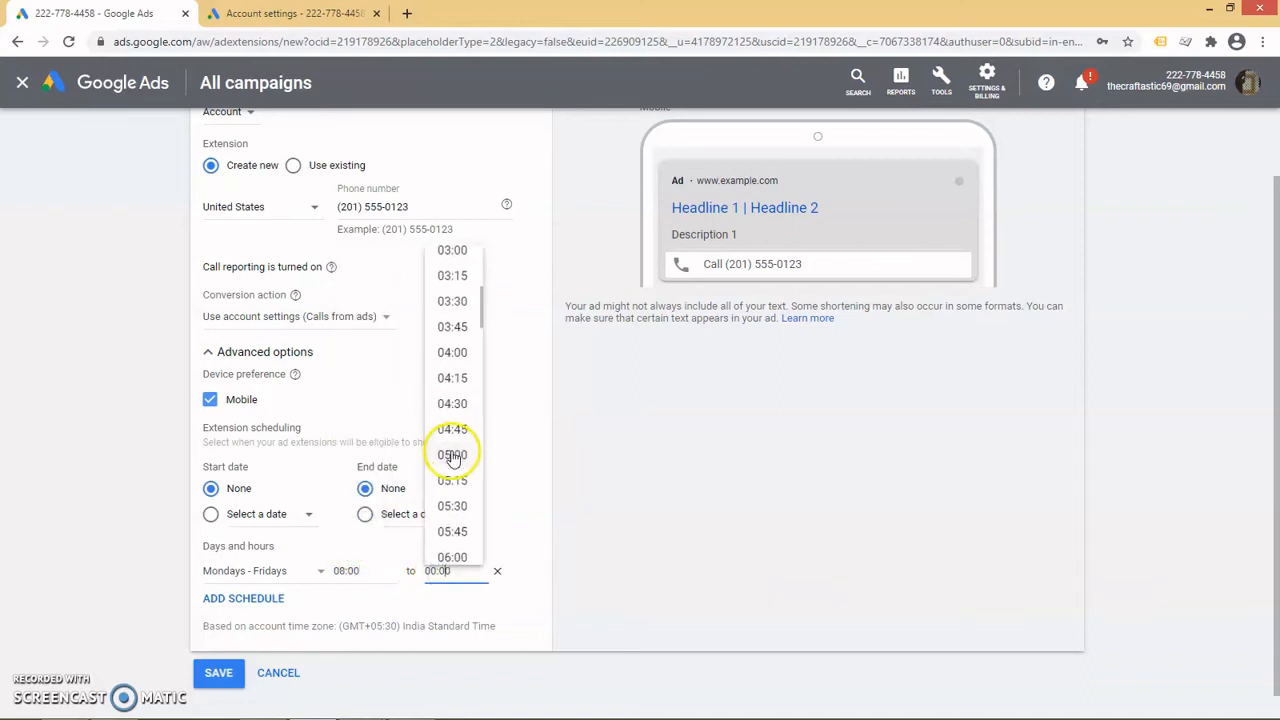
{"action": "scroll", "coordinate": [452, 456], "scroll_direction": "down", "scroll_amount": 18}
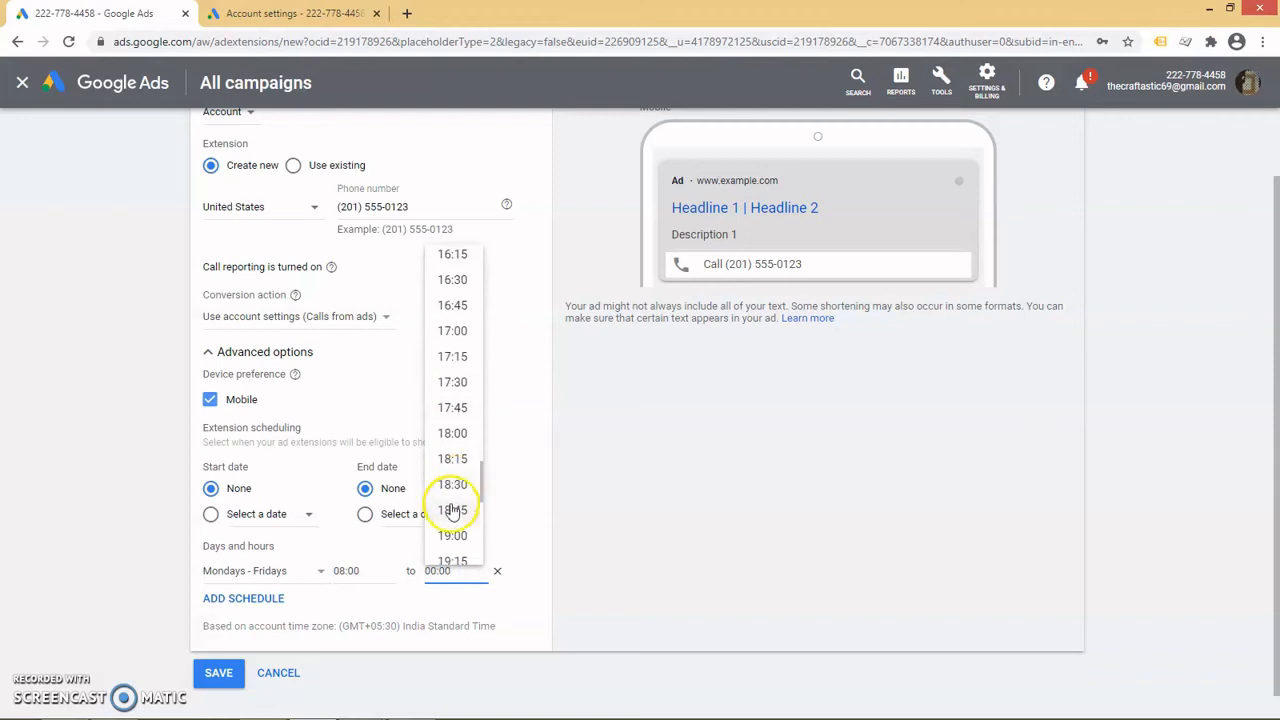
{"action": "left_click", "coordinate": [458, 433]}
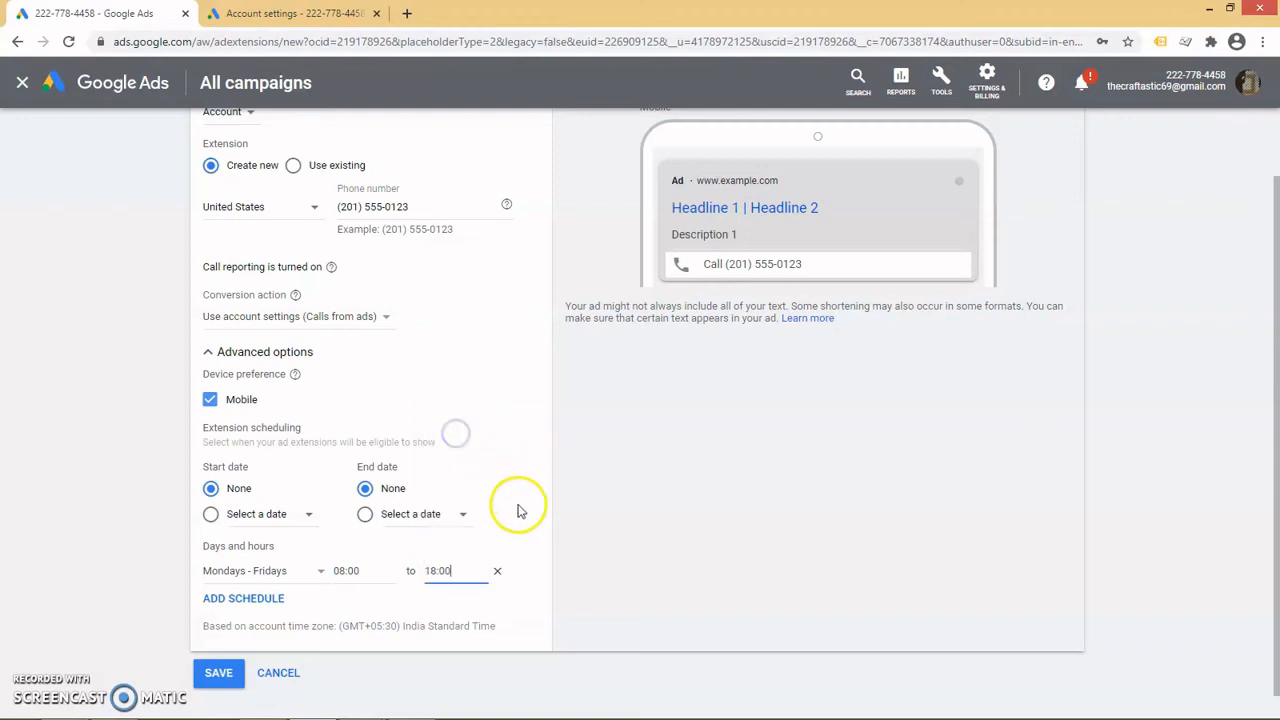
{"action": "left_click", "coordinate": [533, 604]}
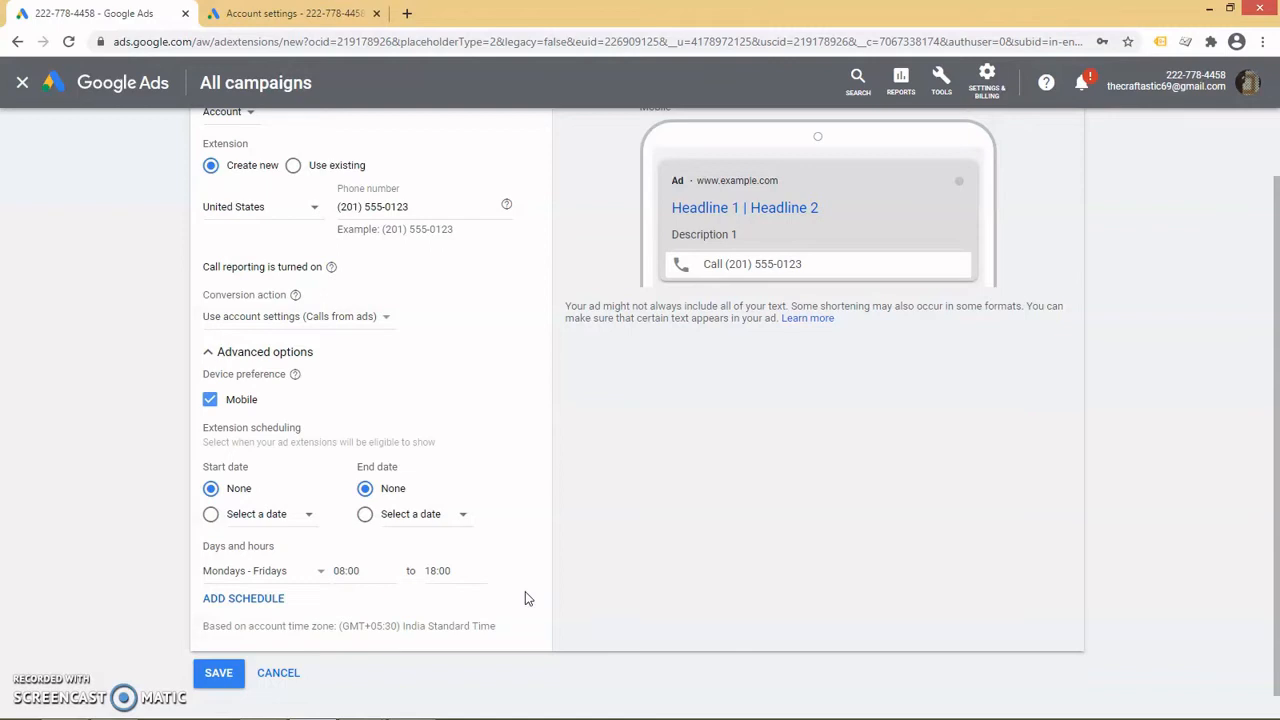
{"action": "left_click", "coordinate": [215, 675]}
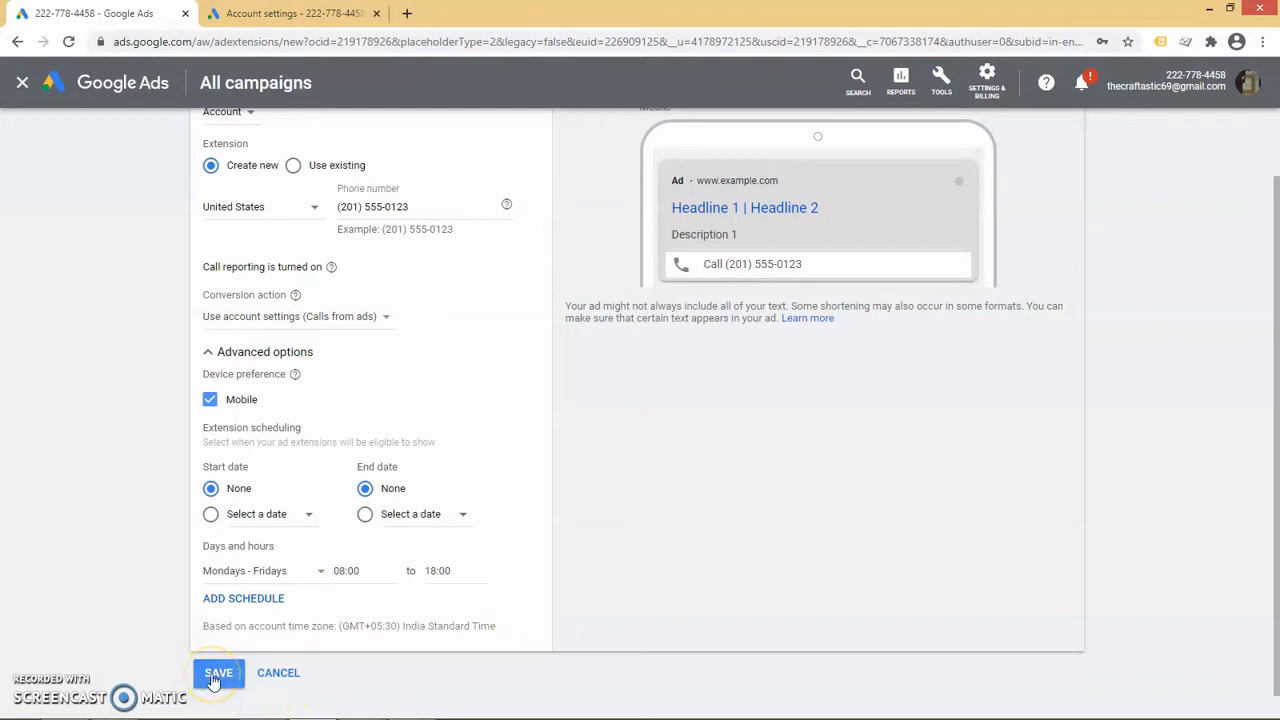
{"action": "left_click", "coordinate": [215, 677]}
{"action": "left_click", "coordinate": [731, 666]}
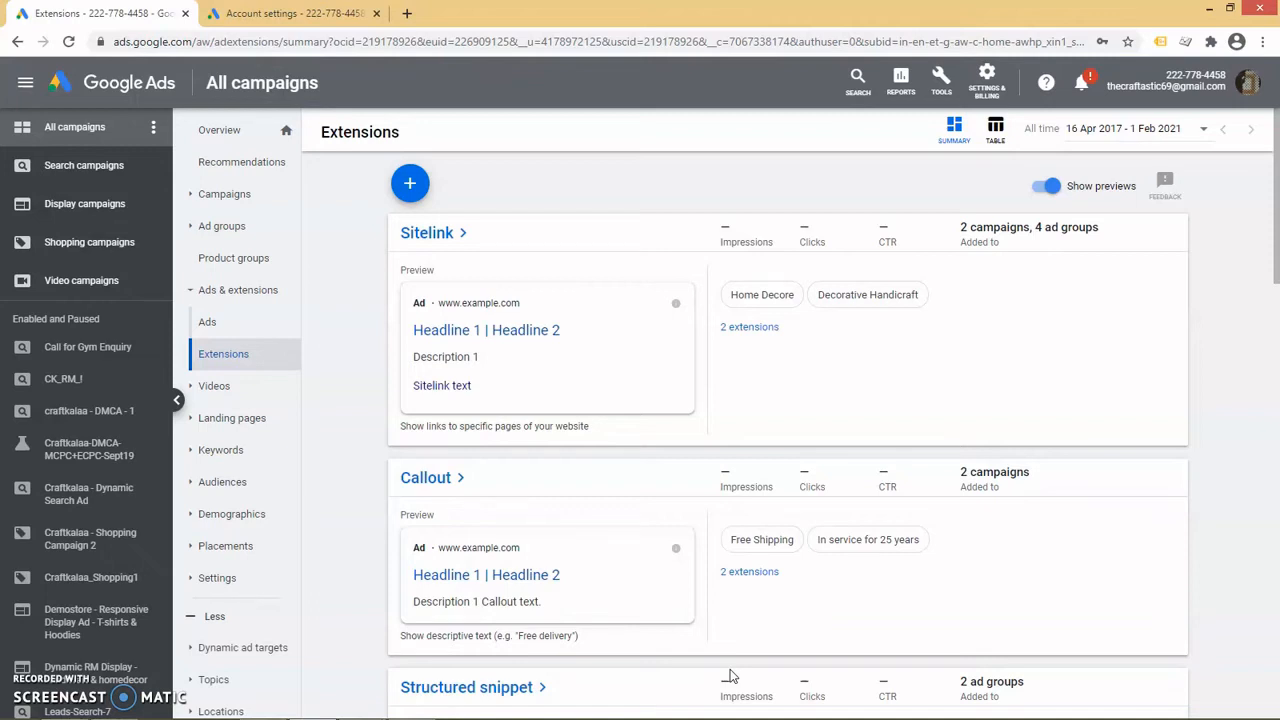
Step: Start a new phone calls conversion action that tracks calls from ads using call extensions or call-only ads
{"action": "left_click", "coordinate": [940, 80]}
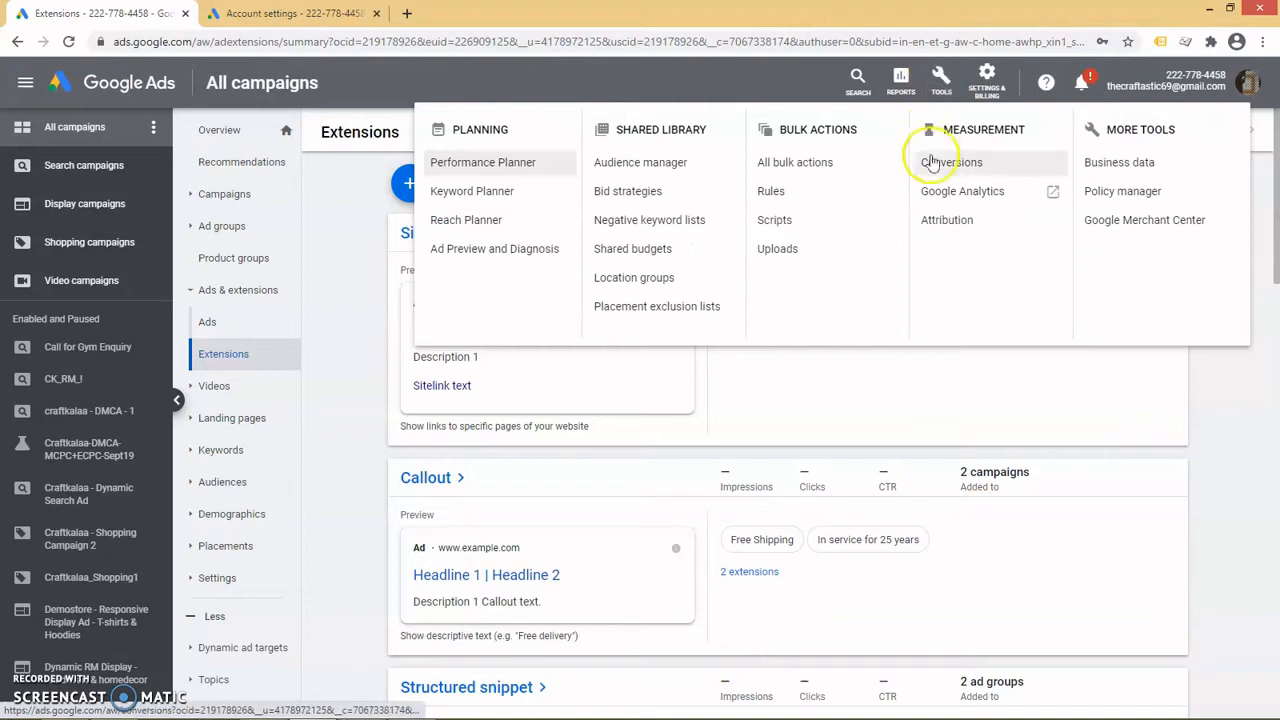
{"action": "left_click", "coordinate": [944, 165]}
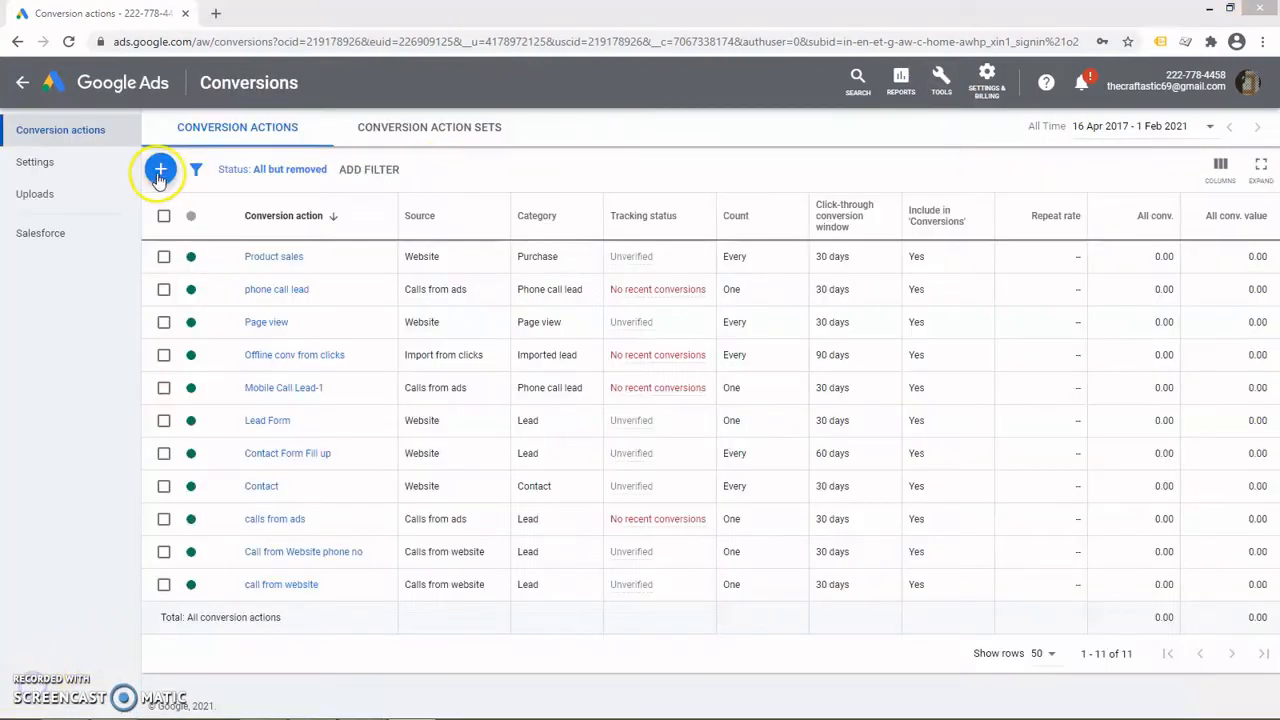
{"action": "left_click", "coordinate": [159, 175]}
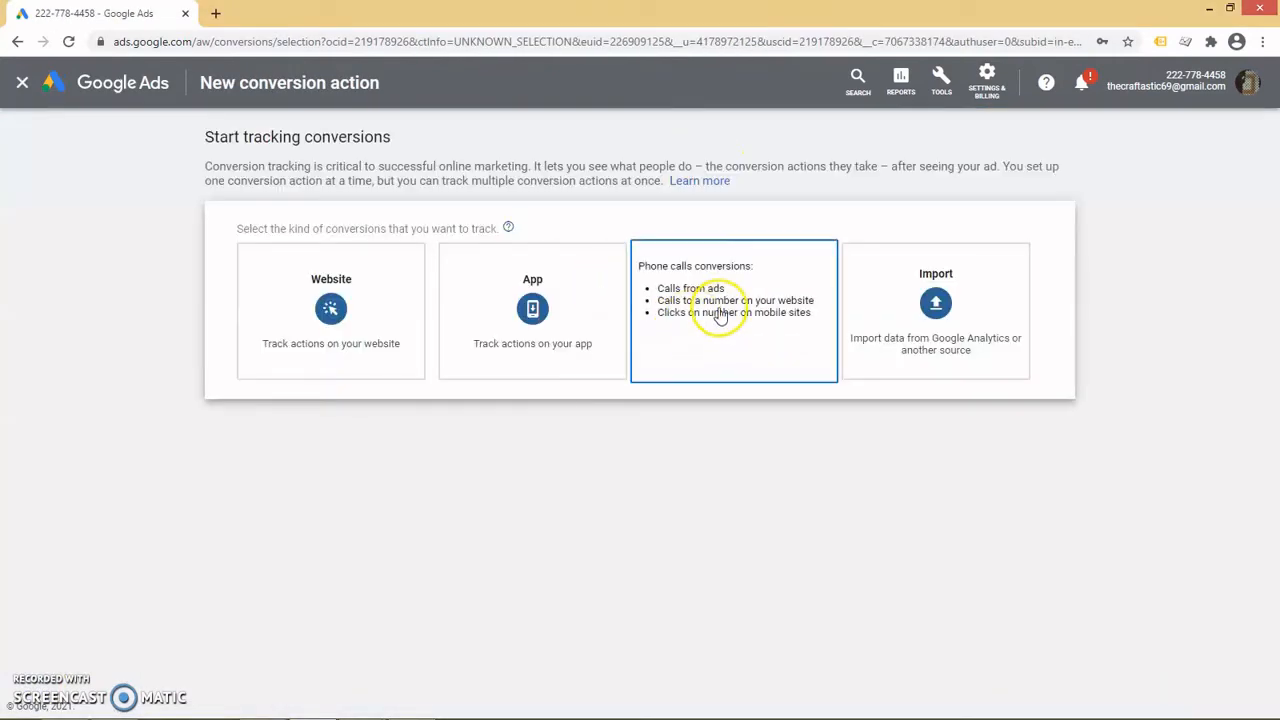
{"action": "left_click", "coordinate": [720, 313]}
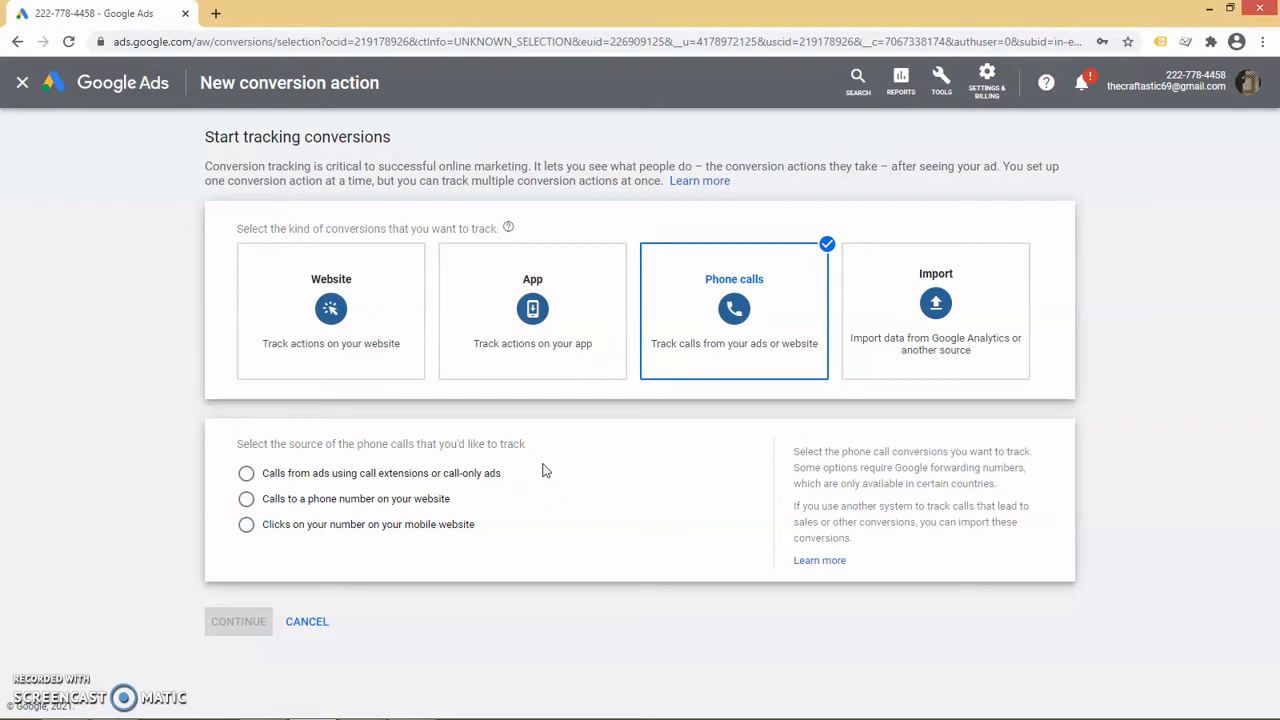
{"action": "left_click", "coordinate": [244, 473]}
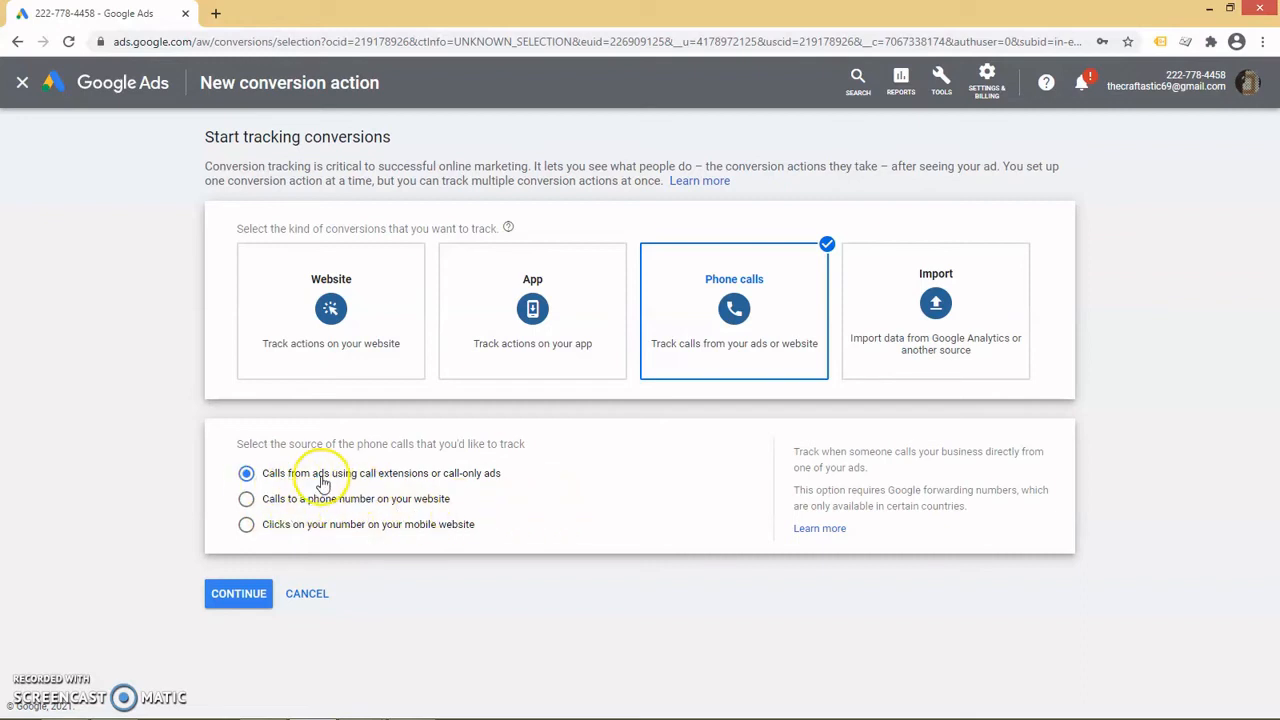
{"action": "left_click", "coordinate": [240, 595]}
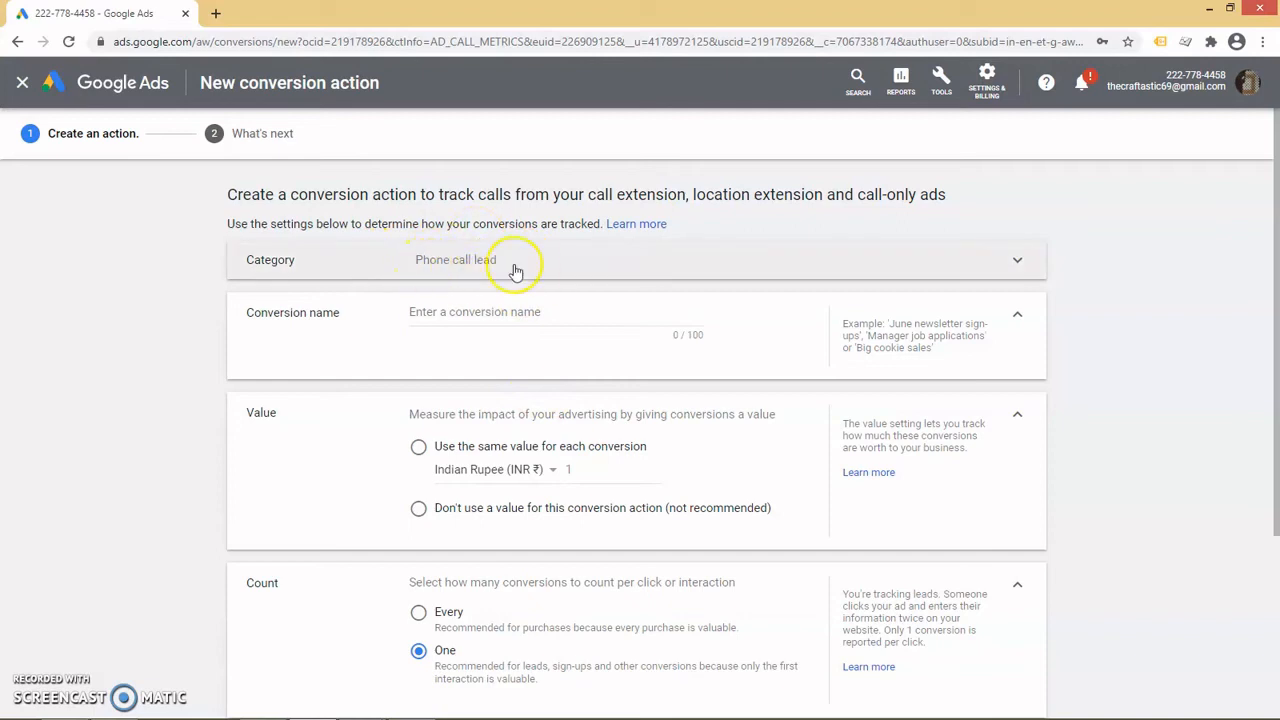
Step: Name the conversion action "Mobile Call Lead -2"
{"action": "left_click", "coordinate": [492, 305]}
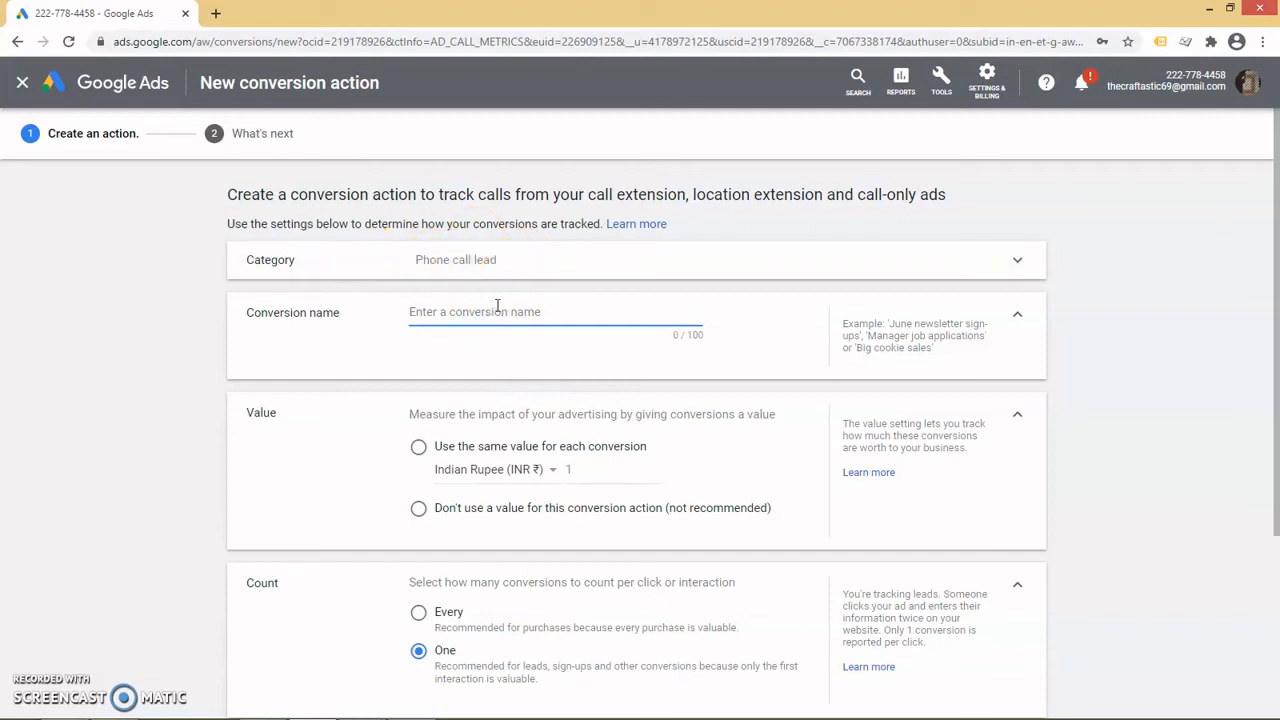
{"action": "type", "text": "Mo"}
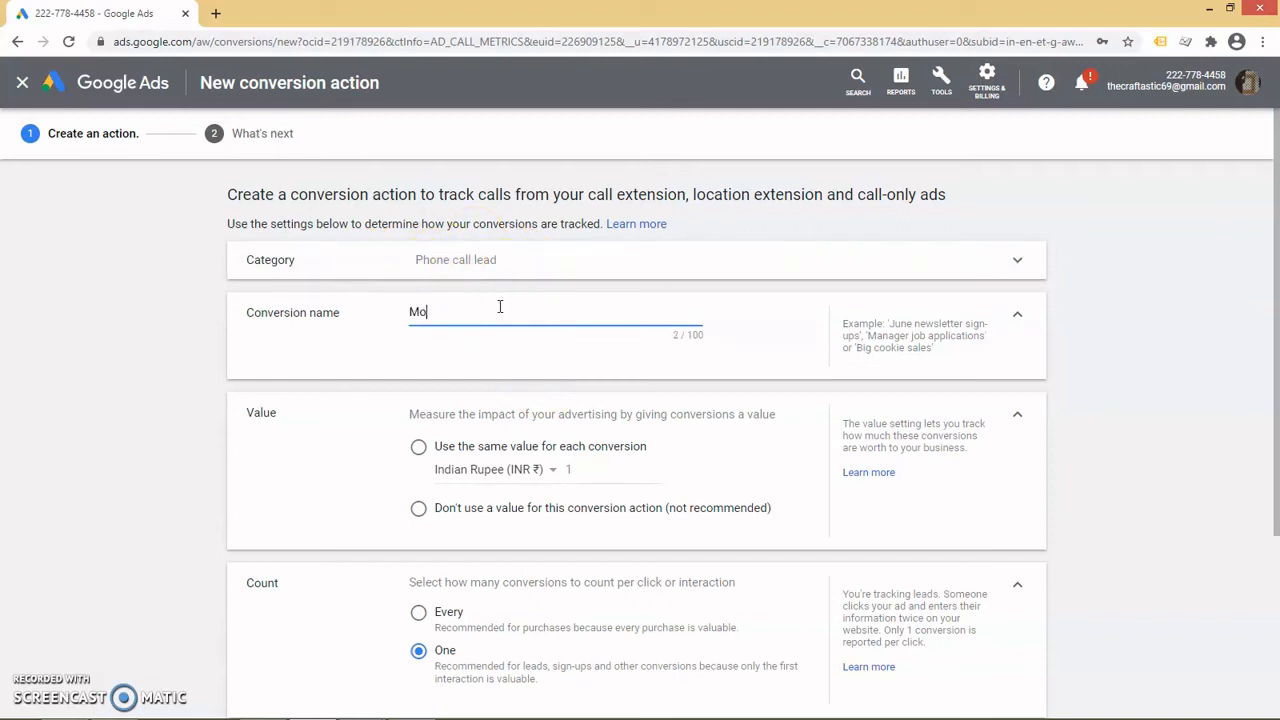
{"action": "type", "text": "bile Call Lead"}
{"action": "type", "text": "2"}
Step: Use the same value for each conversion and set it to 50 Indian Rupees
{"action": "scroll", "coordinate": [520, 425], "scroll_direction": "down", "scroll_amount": 1}
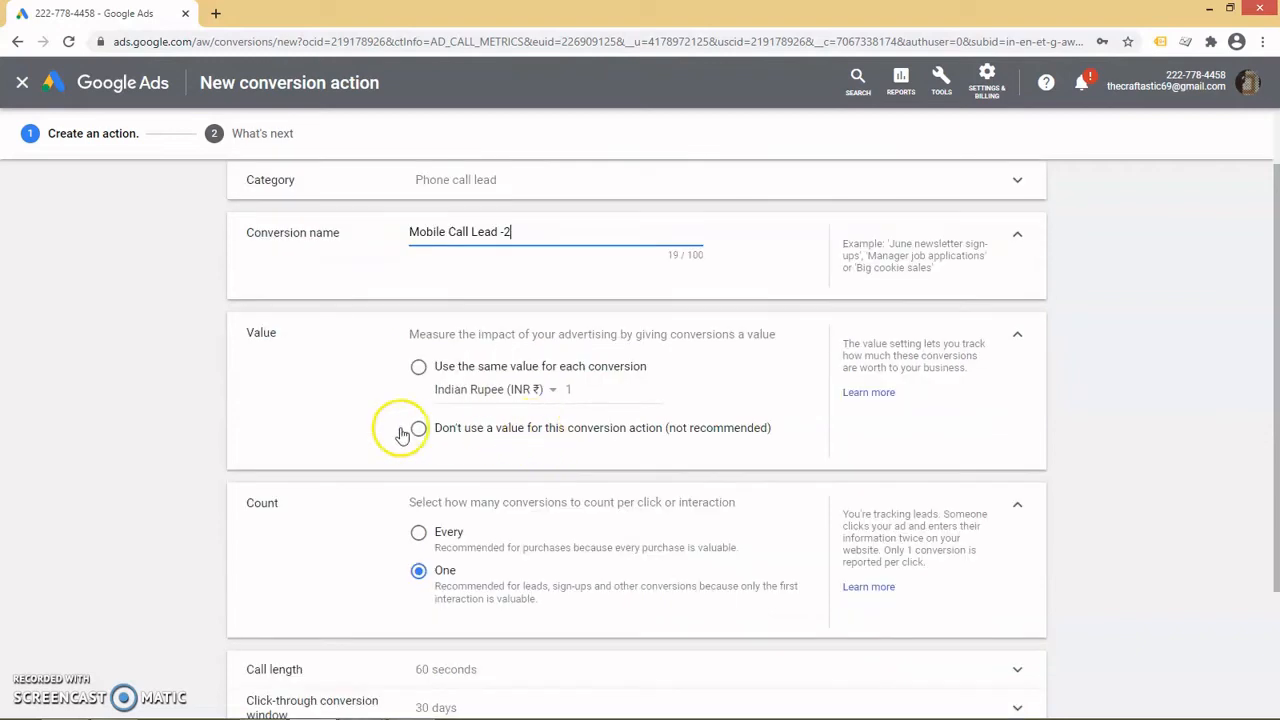
{"action": "left_click", "coordinate": [433, 375]}
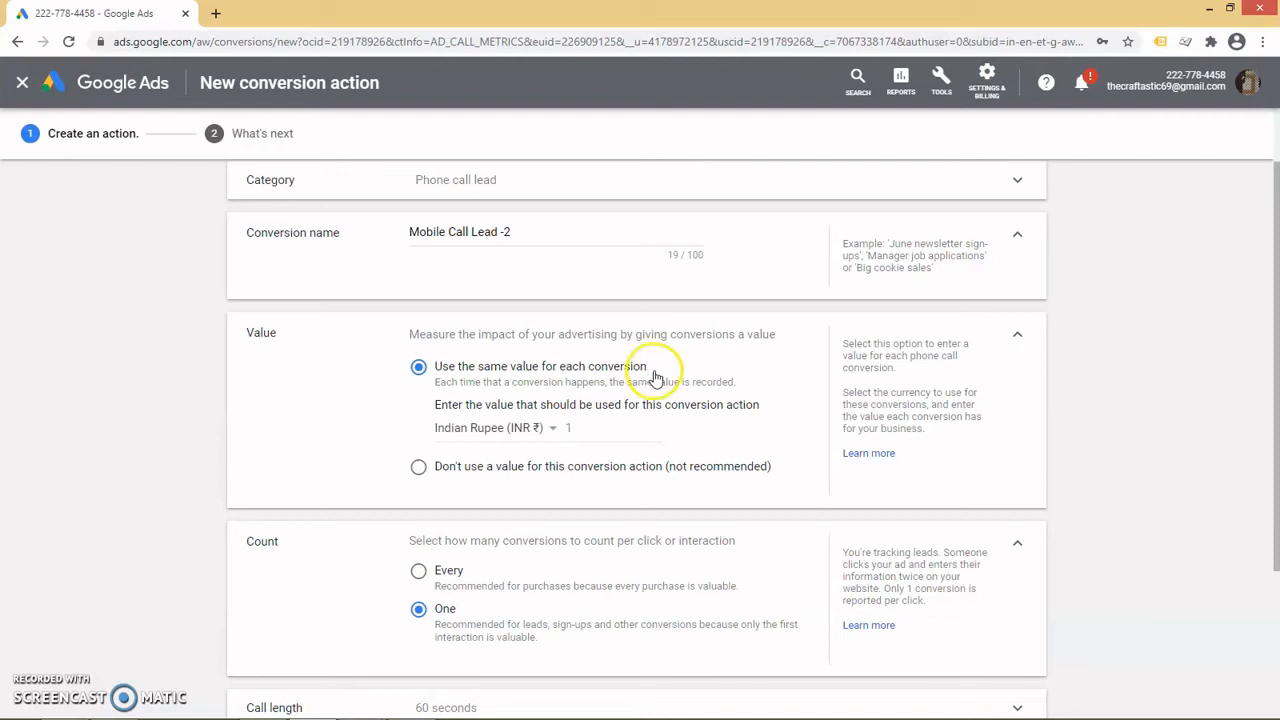
{"action": "left_click", "coordinate": [584, 428]}
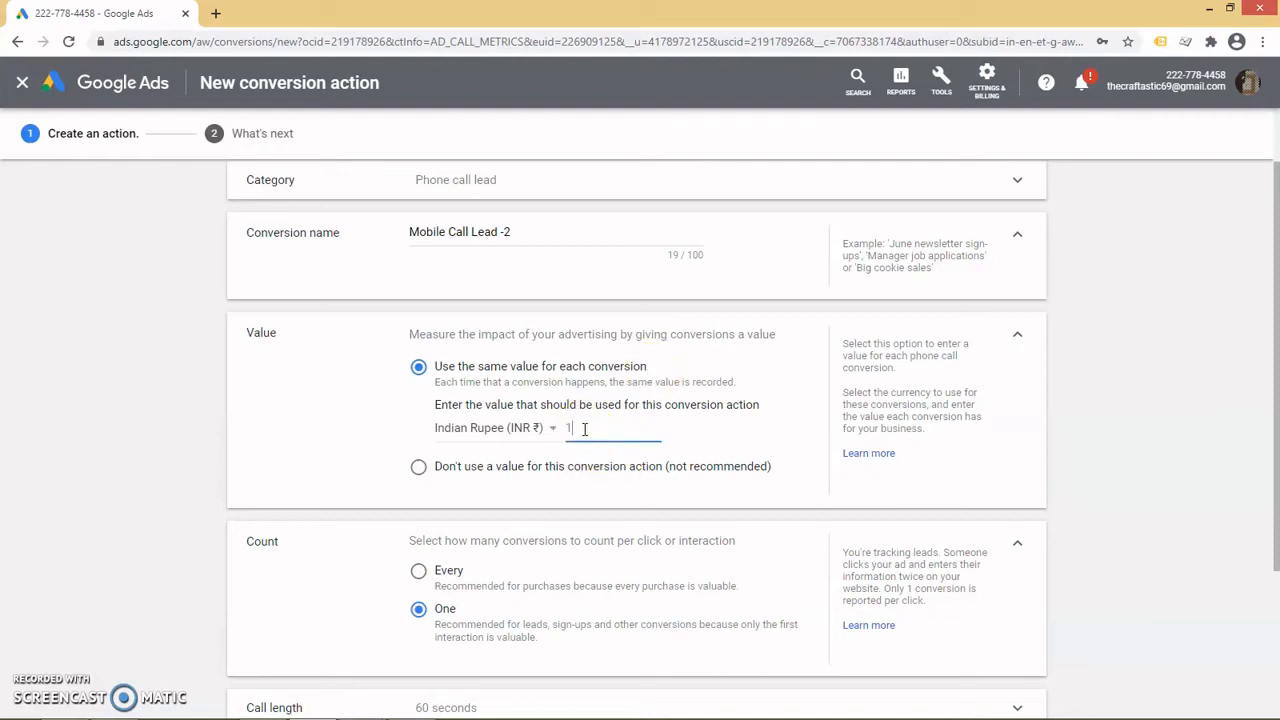
{"action": "key", "text": "BackSpace"}
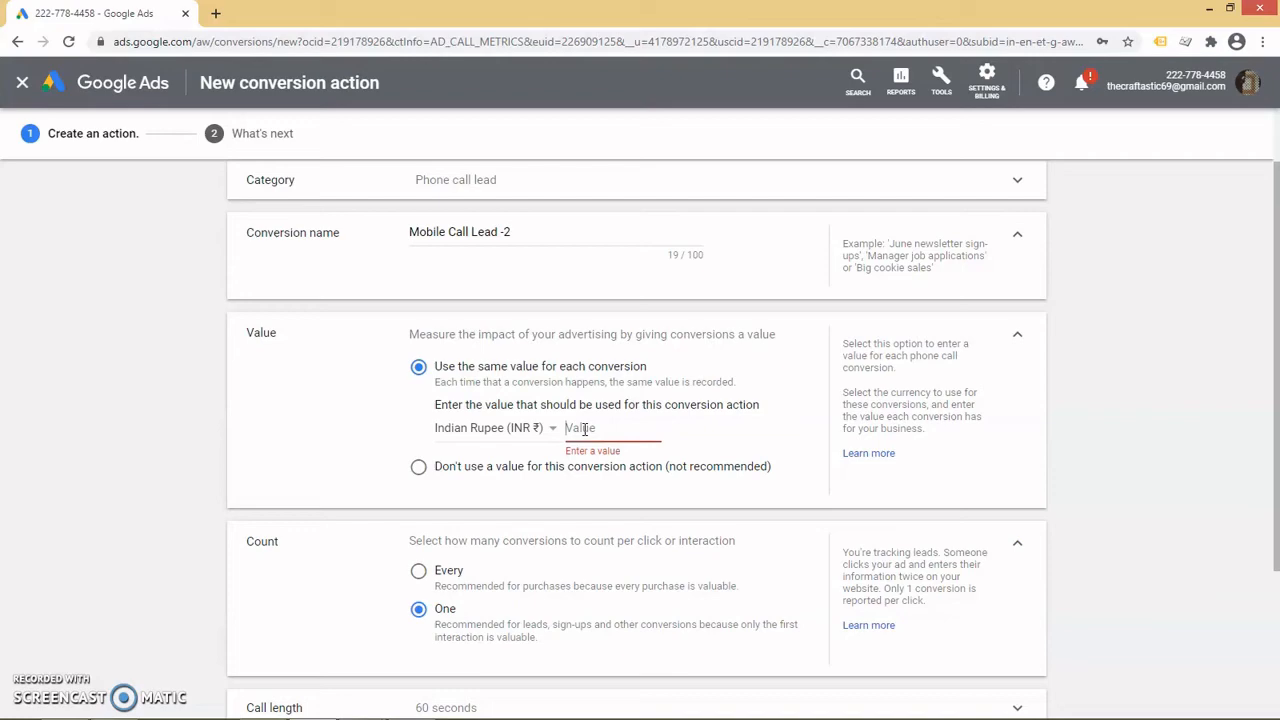
{"action": "type", "text": "50"}
Step: Set the minimum call length that counts as a conversion to 120 seconds
{"action": "scroll", "coordinate": [606, 457], "scroll_direction": "down", "scroll_amount": 2}
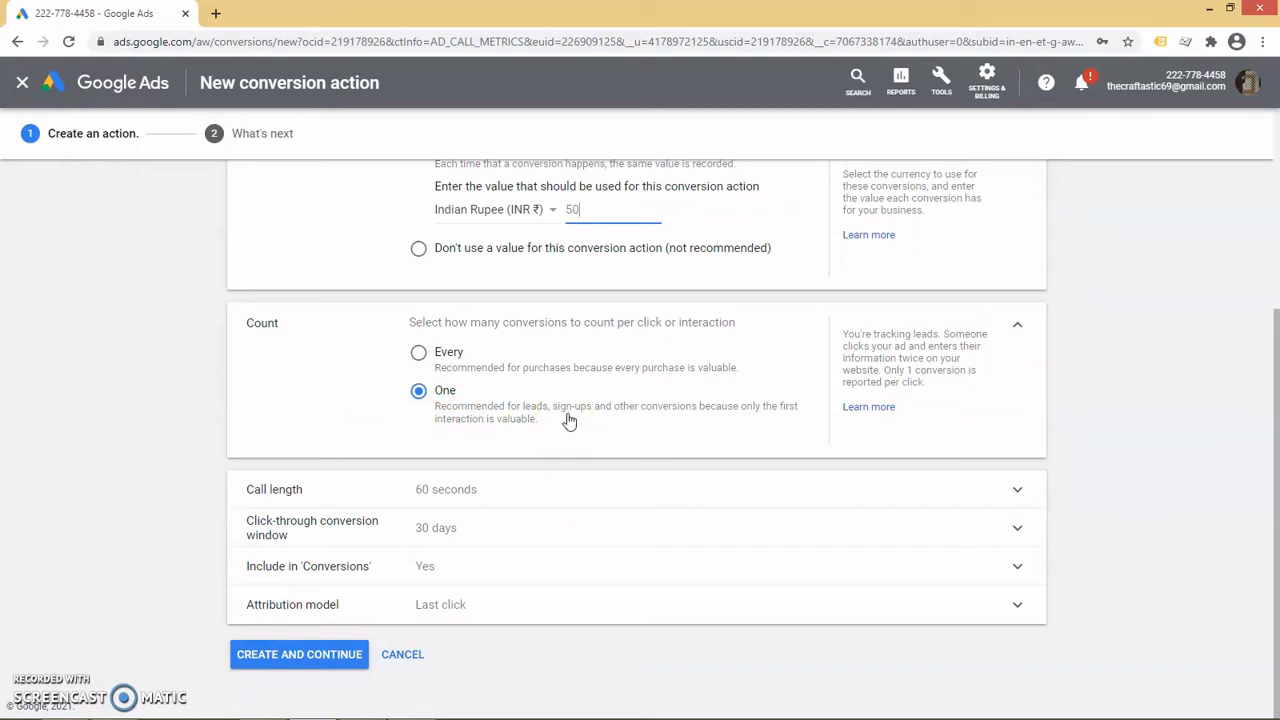
{"action": "left_click", "coordinate": [486, 489]}
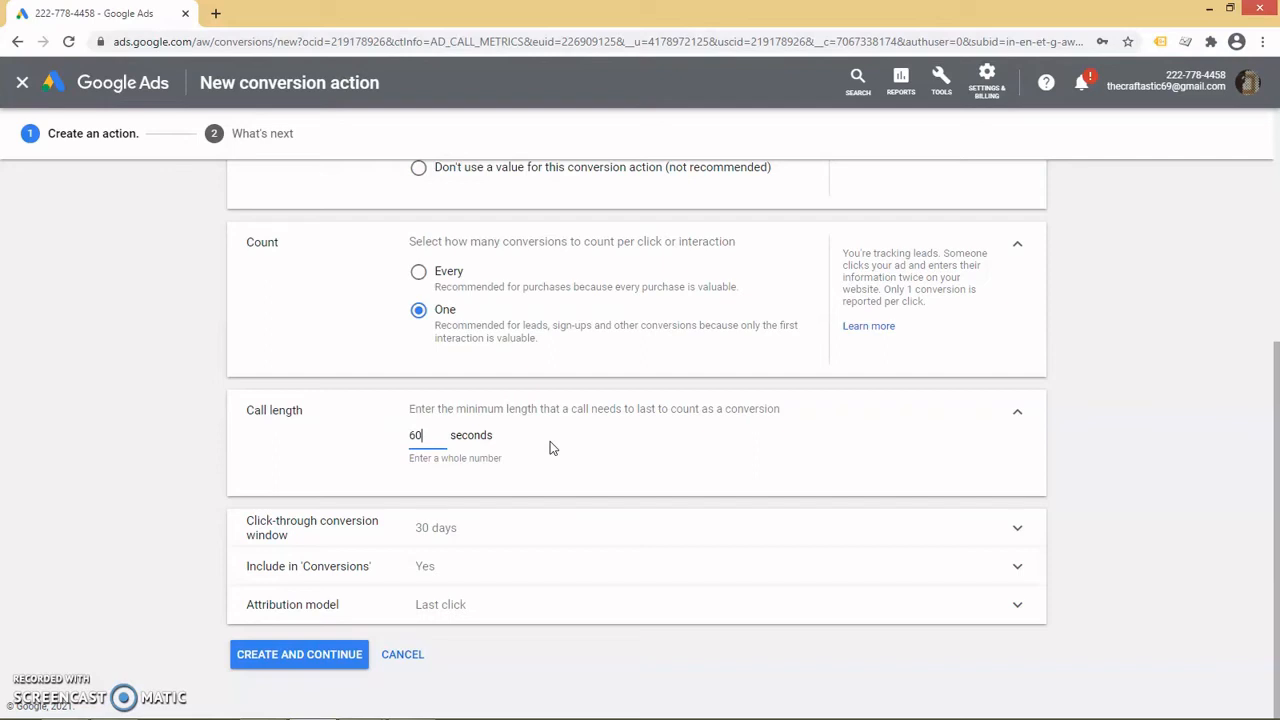
{"action": "key", "text": "BackSpace"}
{"action": "key", "text": "BackSpace"}
{"action": "type", "text": "120"}
{"action": "left_click", "coordinate": [550, 446]}
Step: Review the duration options available for the click-through conversion window
{"action": "left_click", "coordinate": [535, 522]}
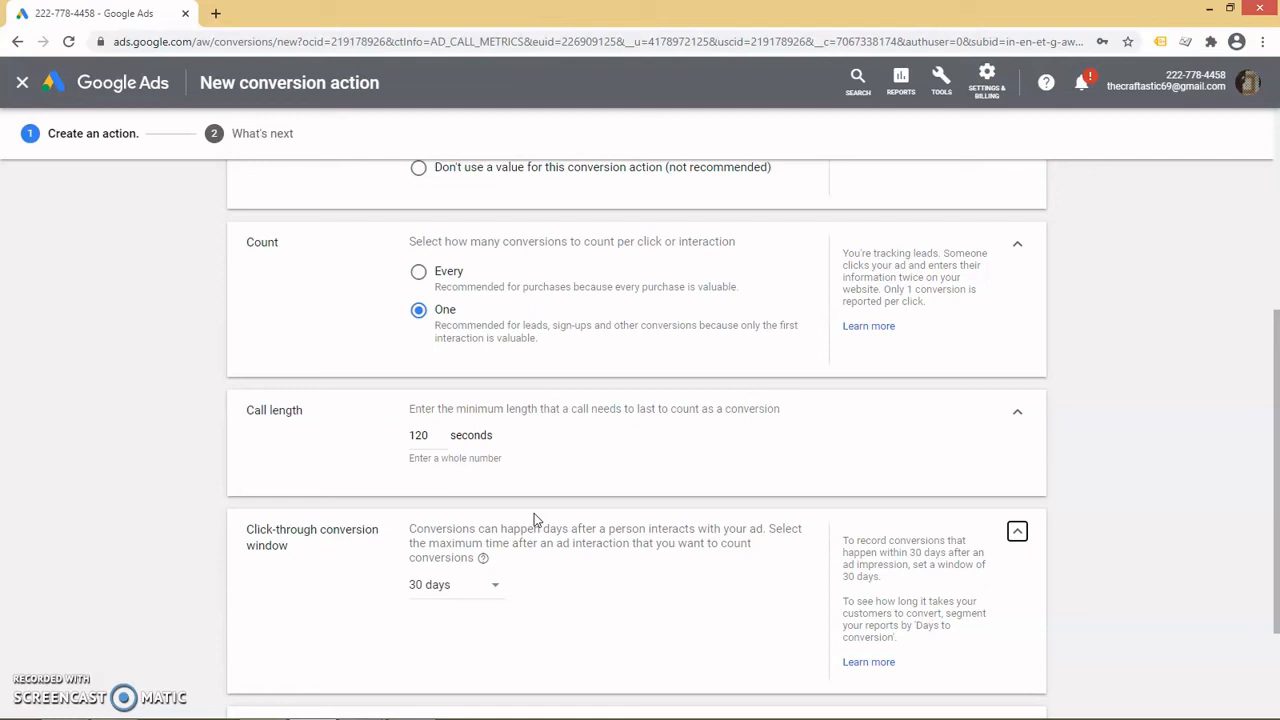
{"action": "left_click", "coordinate": [443, 585]}
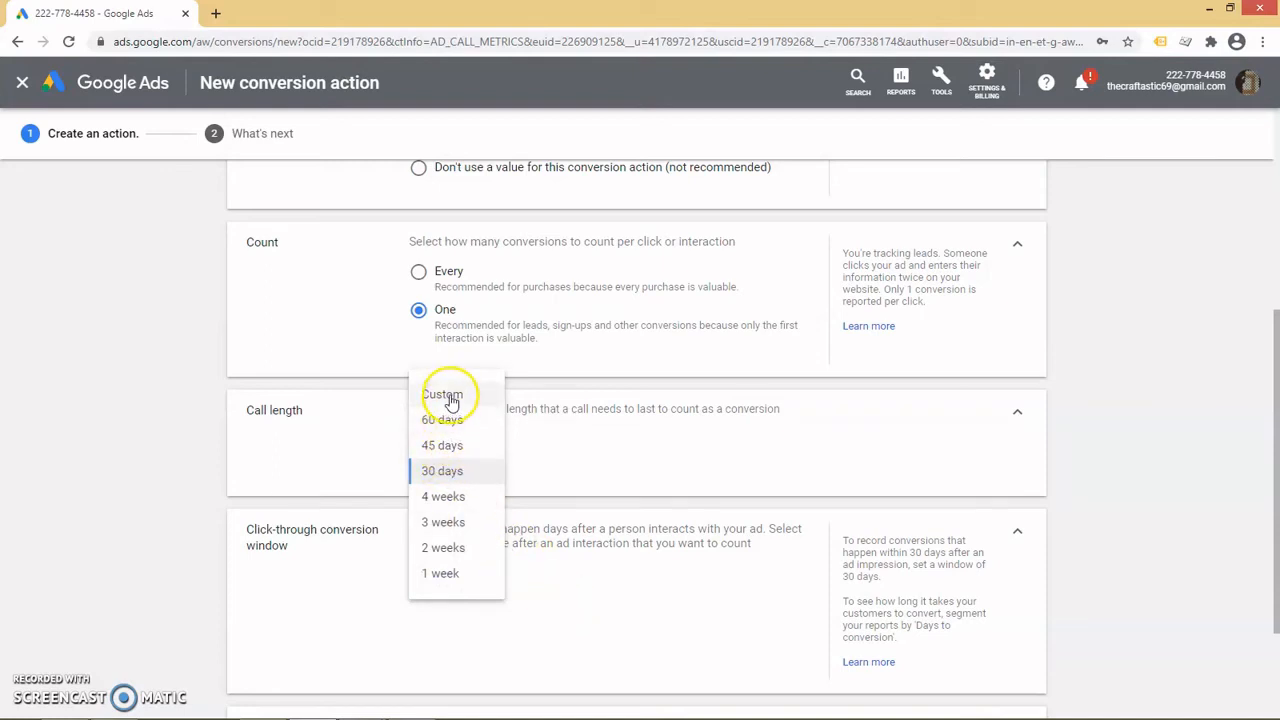
{"action": "left_click", "coordinate": [568, 600]}
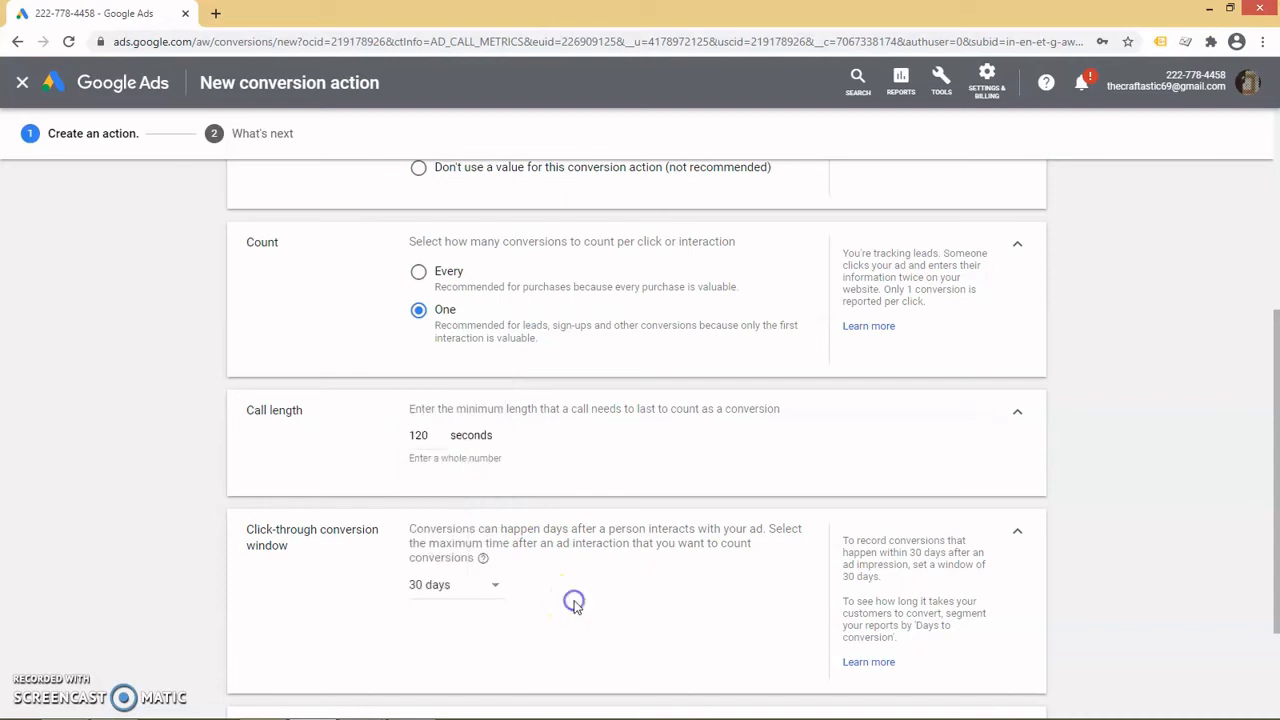
Step: Expand the Include in 'Conversions' setting and review the conversion action sets this action could be added to
{"action": "scroll", "coordinate": [580, 606], "scroll_direction": "down", "scroll_amount": 2}
{"action": "left_click", "coordinate": [428, 567]}
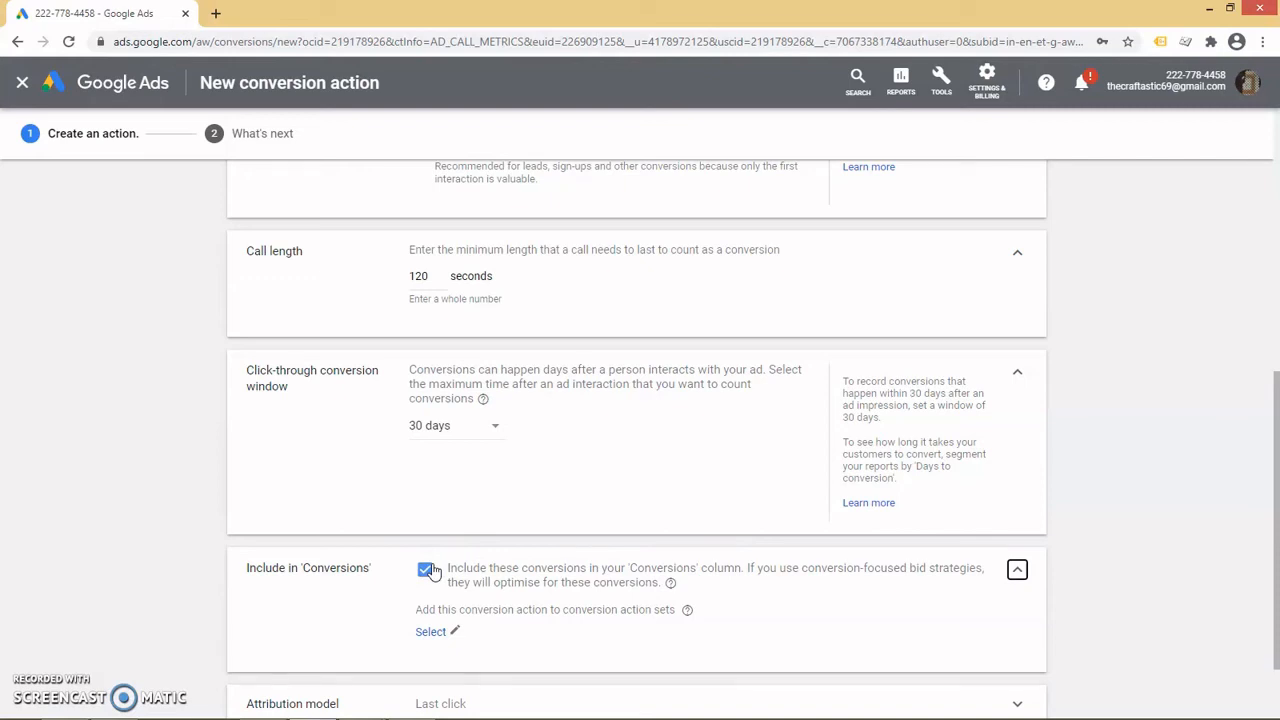
{"action": "left_click", "coordinate": [457, 631]}
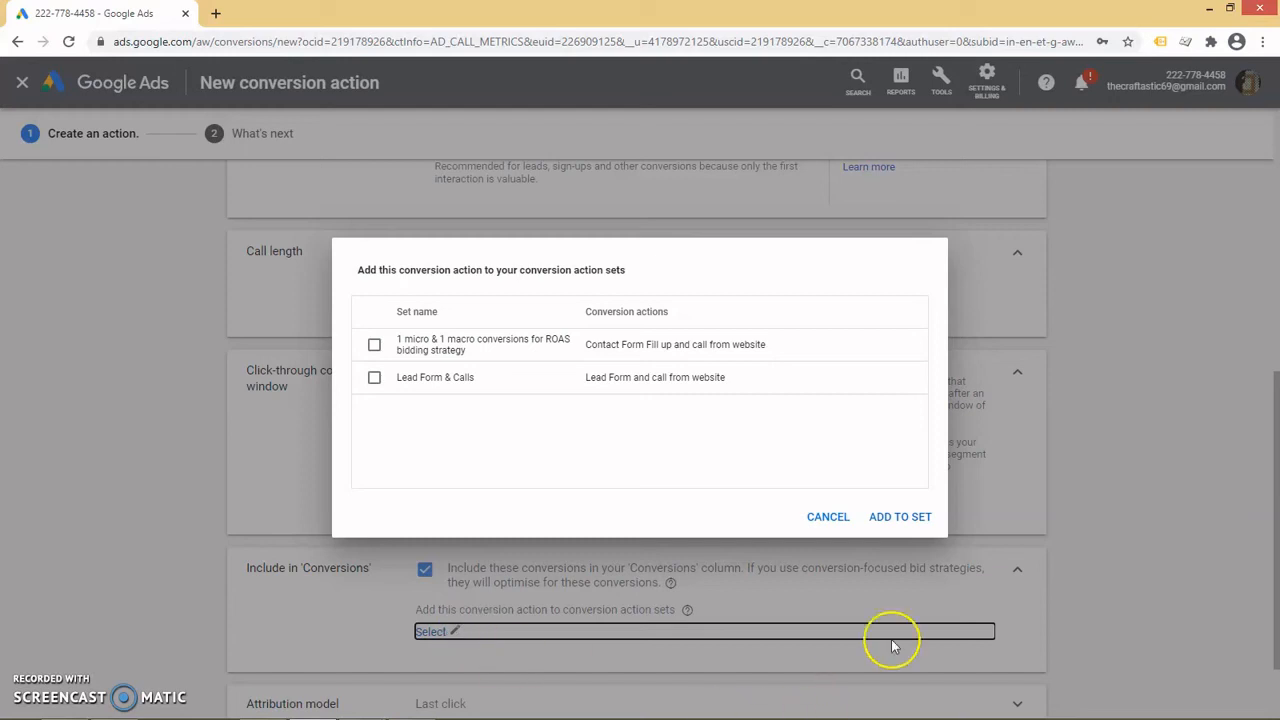
{"action": "left_click", "coordinate": [829, 518]}
Step: Set the attribution model to Time decay and finish creating the conversion action
{"action": "scroll", "coordinate": [503, 608], "scroll_direction": "down", "scroll_amount": 2}
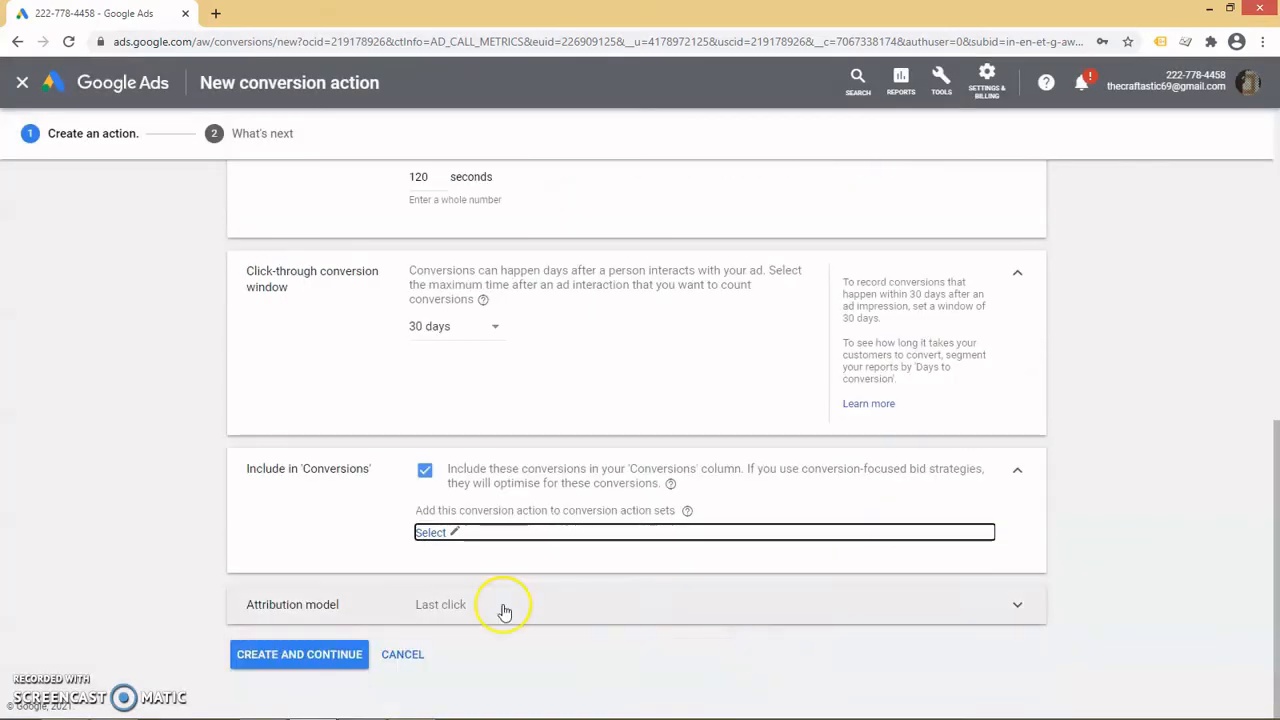
{"action": "left_click", "coordinate": [475, 603]}
{"action": "scroll", "coordinate": [751, 608], "scroll_direction": "down", "scroll_amount": 2}
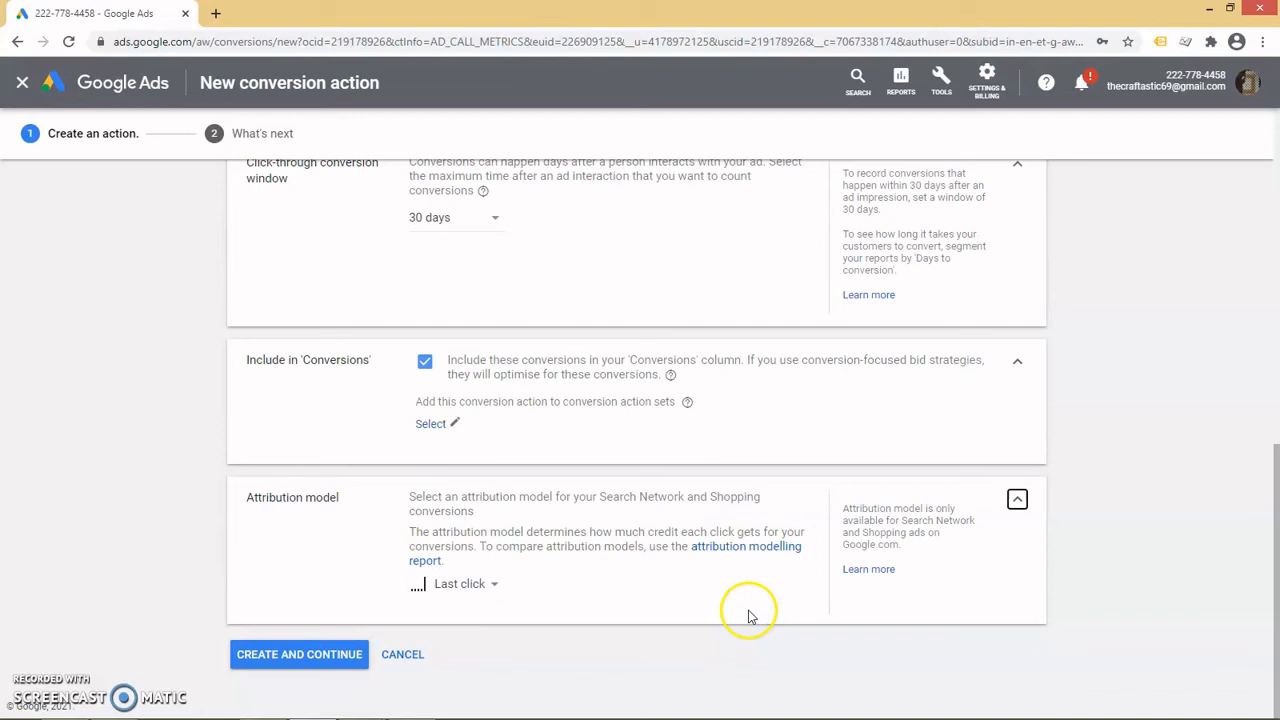
{"action": "left_click", "coordinate": [452, 590]}
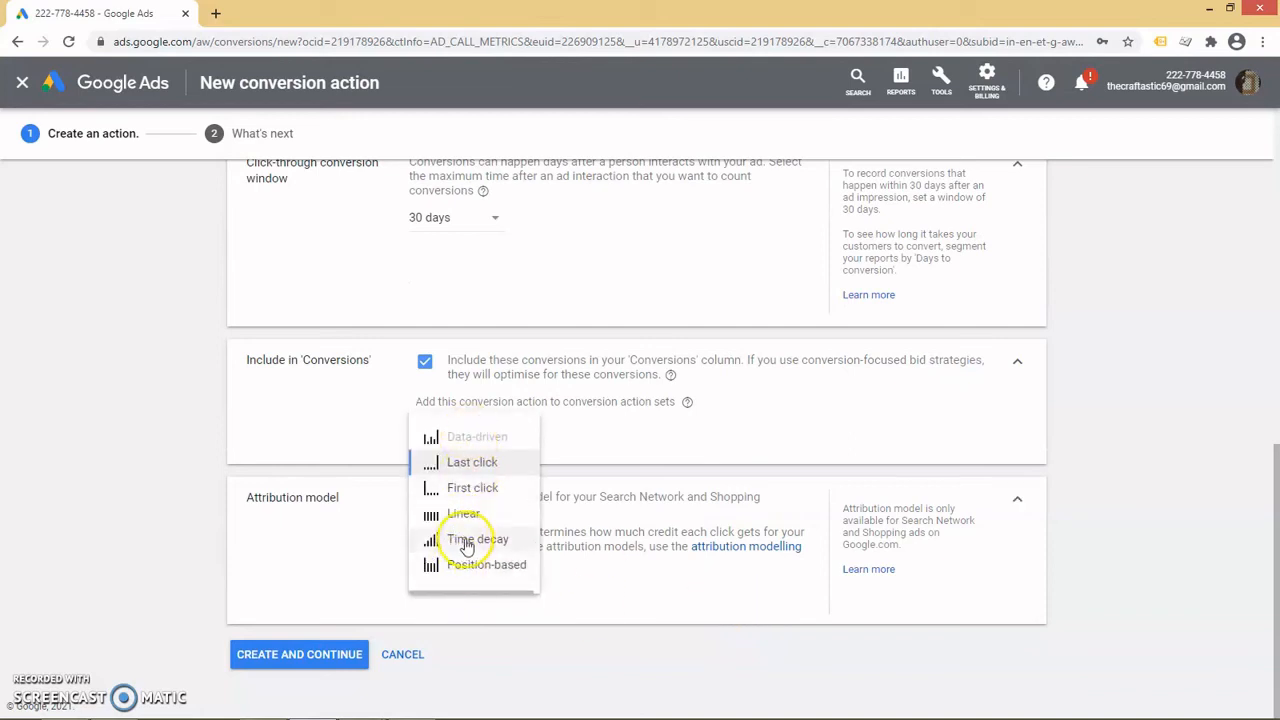
{"action": "left_click", "coordinate": [467, 541]}
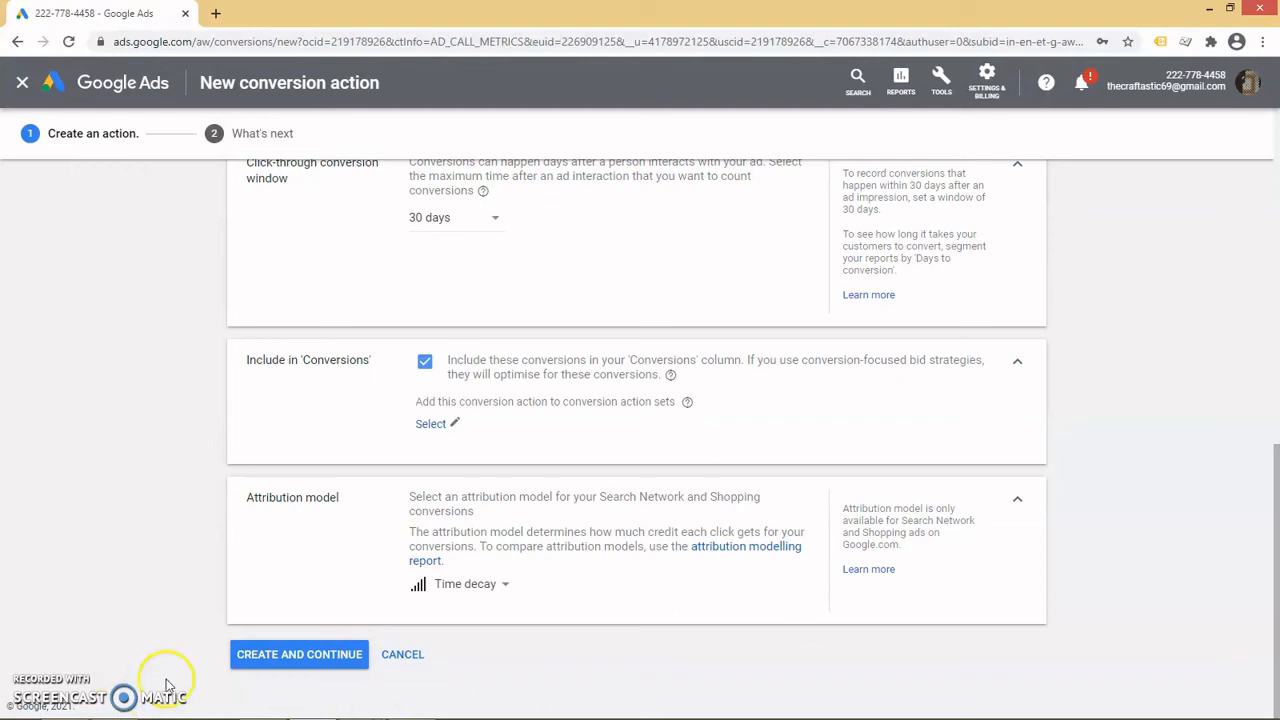
{"action": "left_click", "coordinate": [294, 662]}
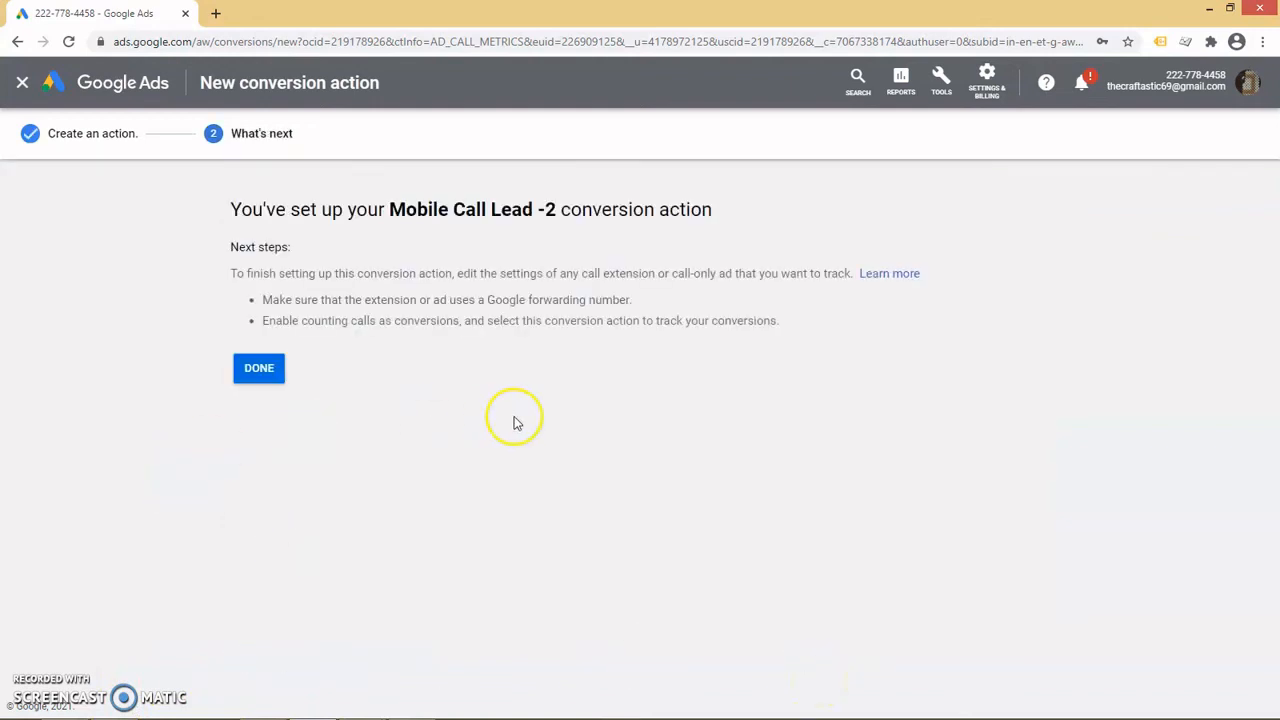
{"action": "left_click", "coordinate": [258, 369]}
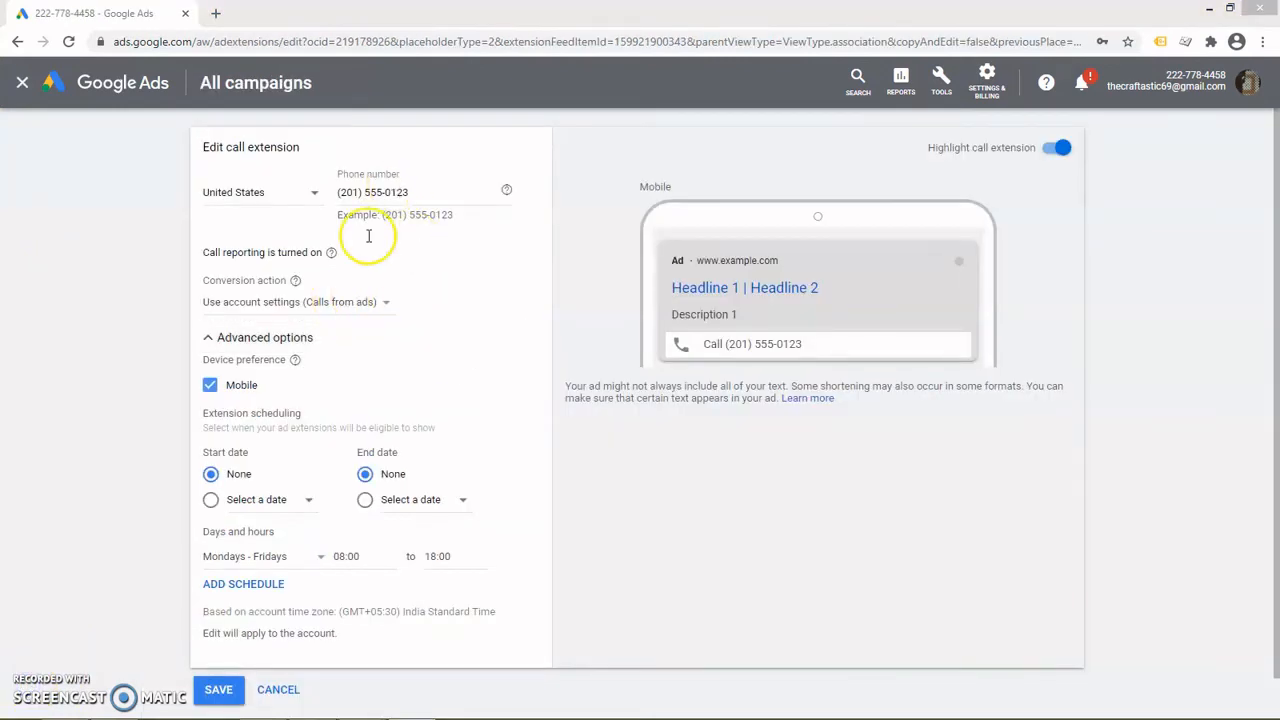
Step: Assign the Mobile Call Lead -2 conversion action to the account-level call extension and save the extension
{"action": "left_click", "coordinate": [352, 305]}
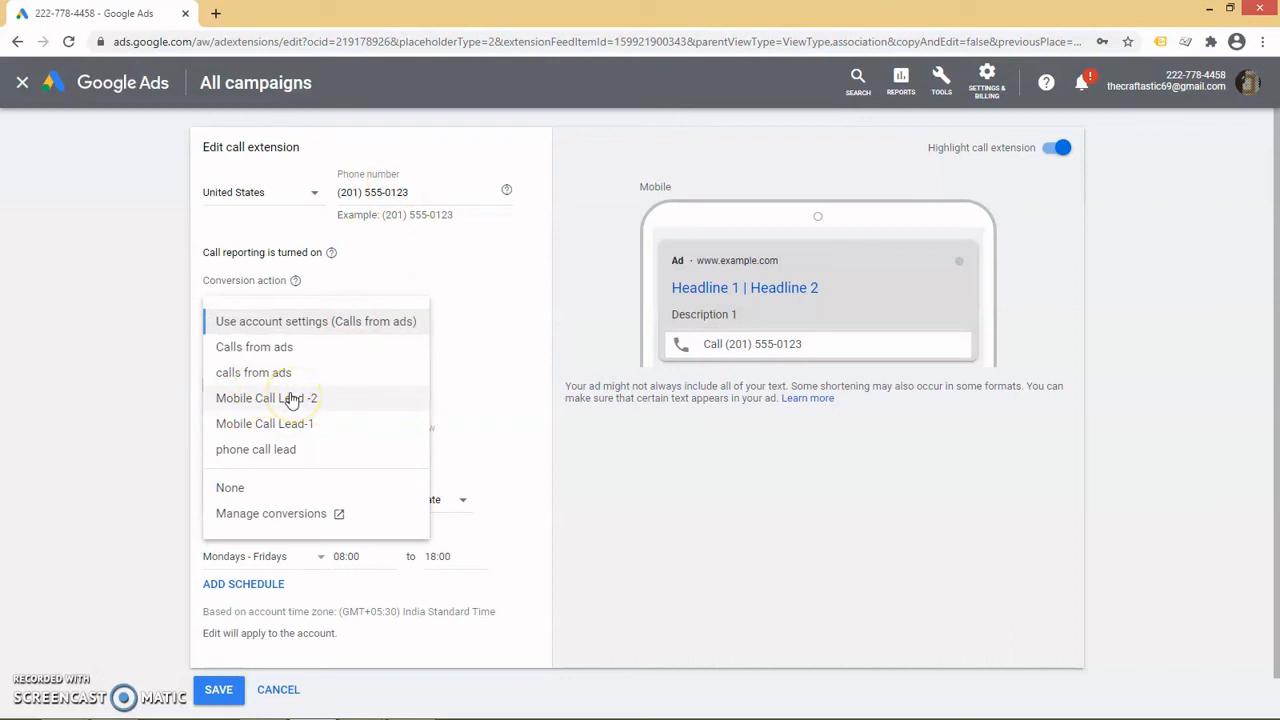
{"action": "left_click", "coordinate": [290, 398]}
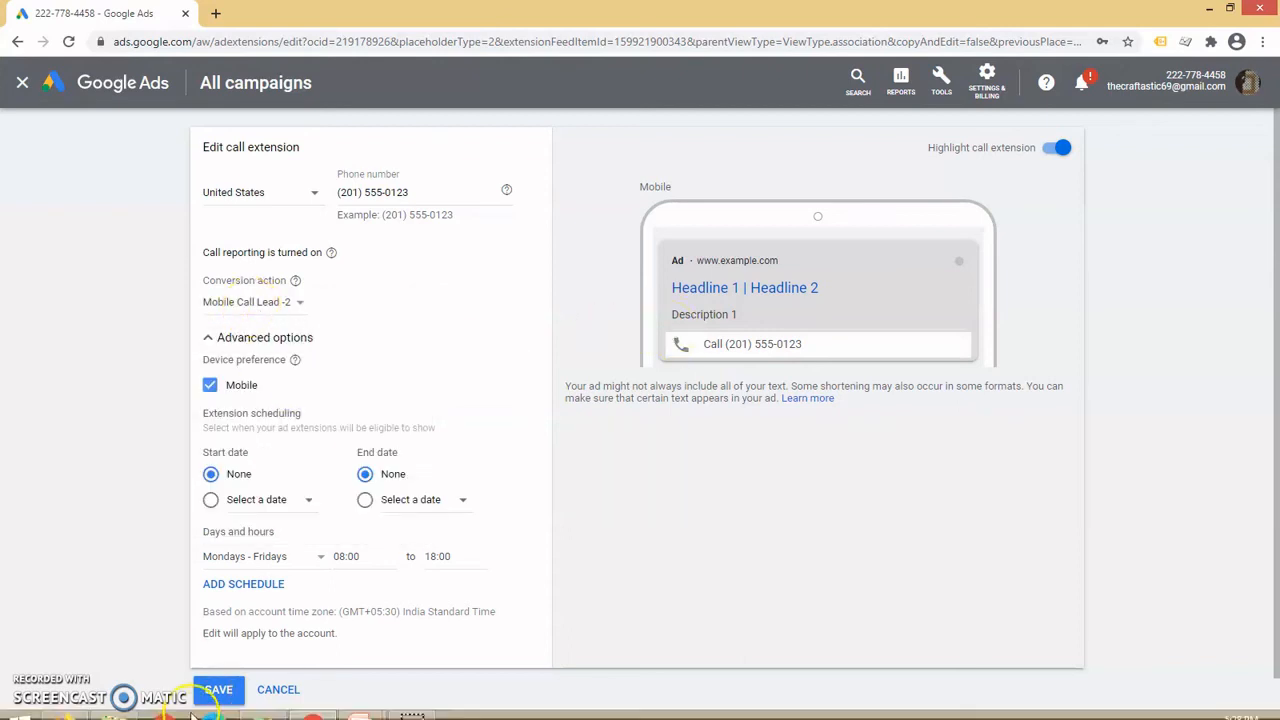
{"action": "left_click", "coordinate": [218, 689]}
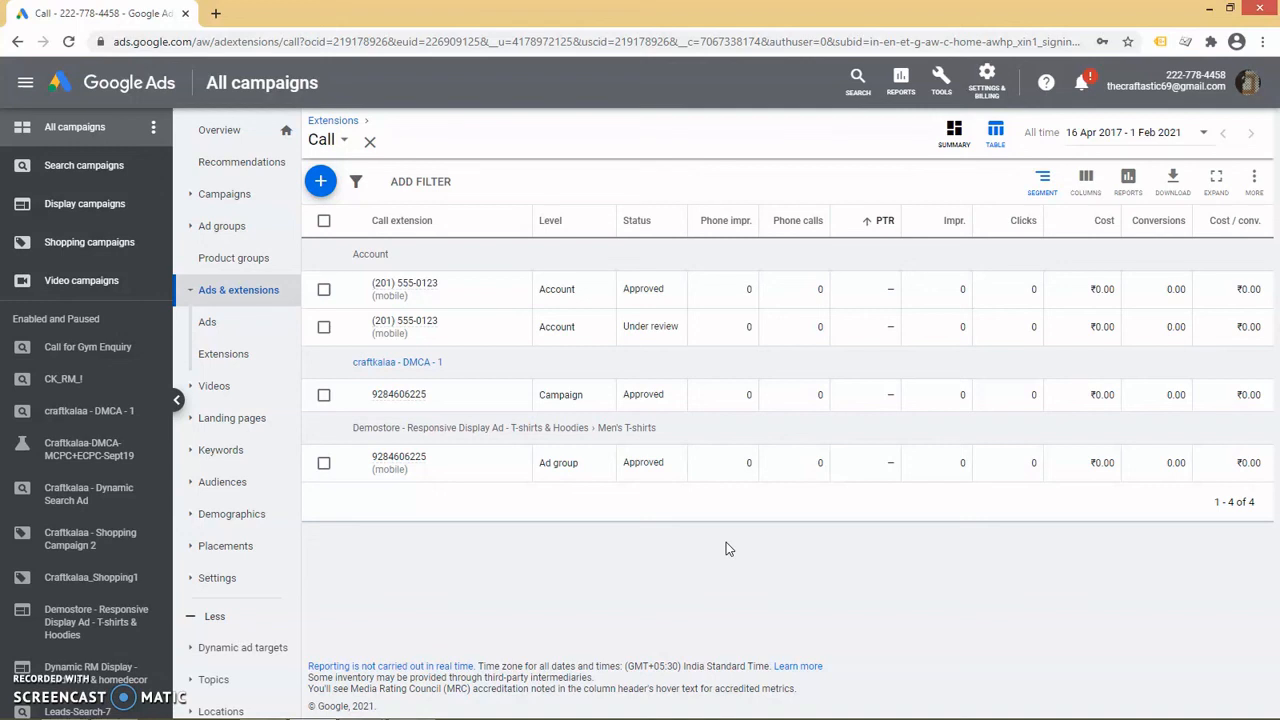
Step: Review the Conversions segment options, including Conversion action, for the ad groups of the craftkalaa - DMCA - 1 campaign
{"action": "mouse_move", "coordinate": [38, 690]}
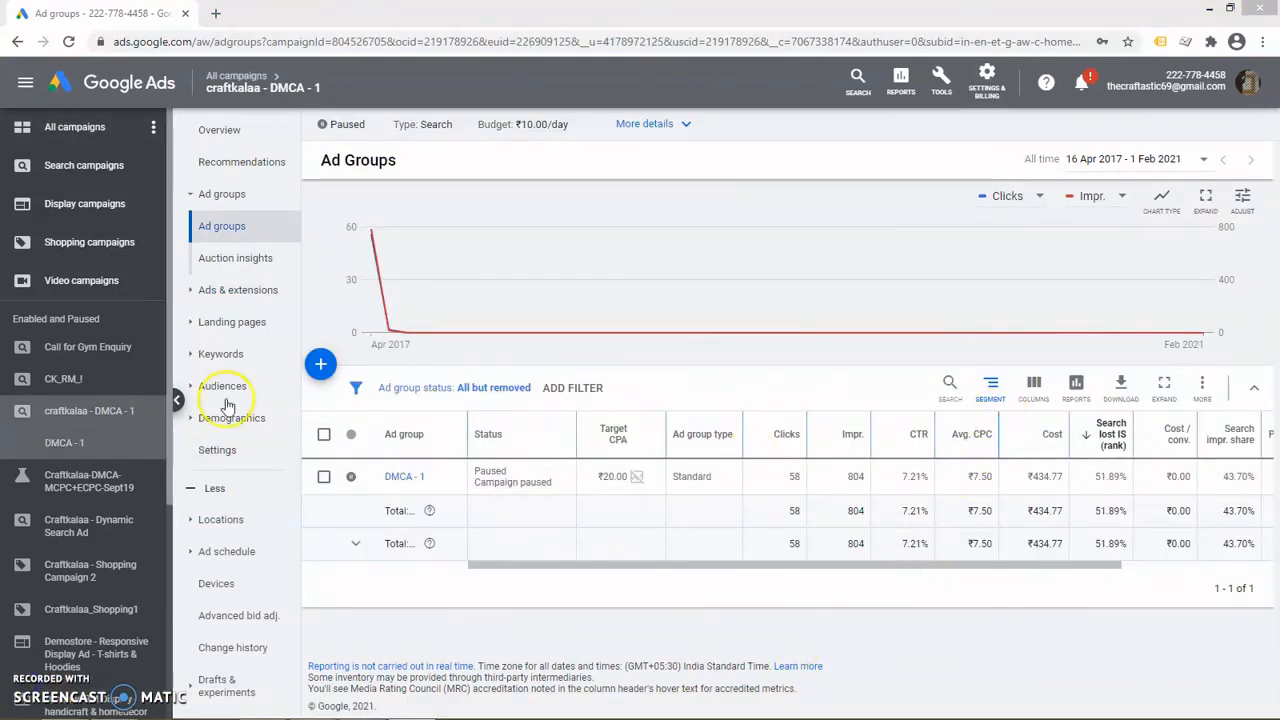
{"action": "left_click", "coordinate": [990, 388]}
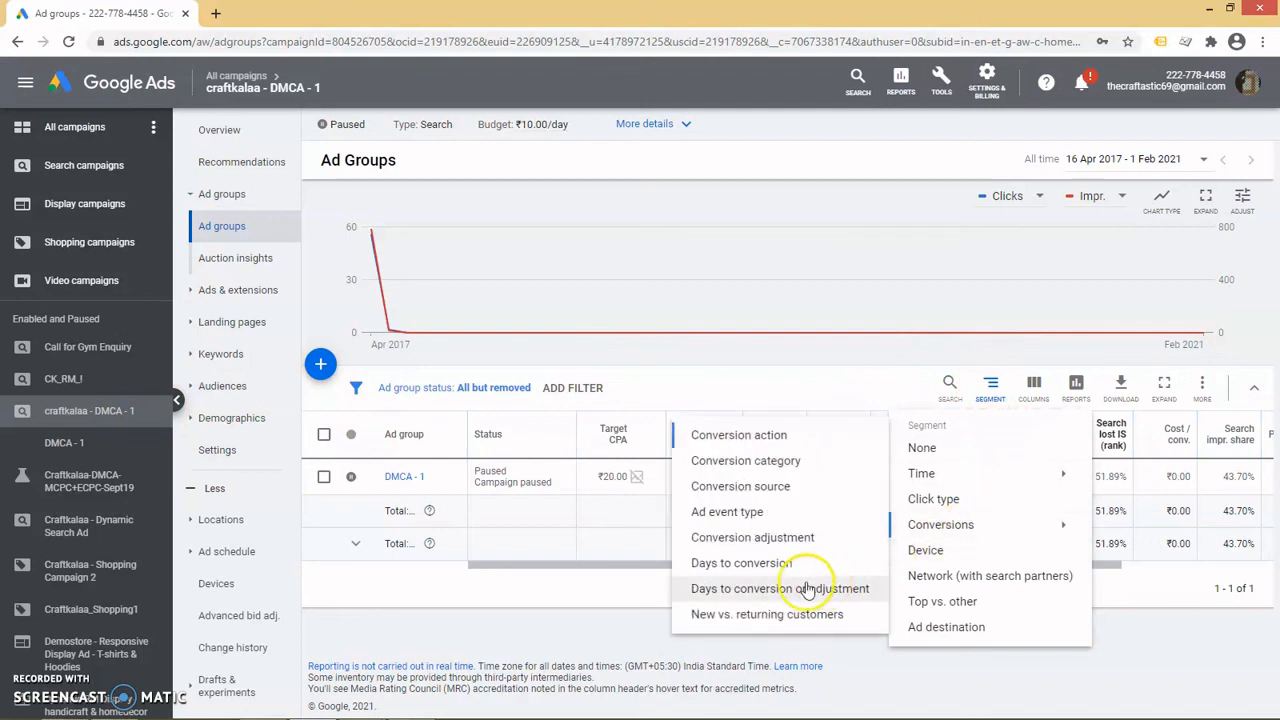
{"action": "mouse_move", "coordinate": [990, 524]}
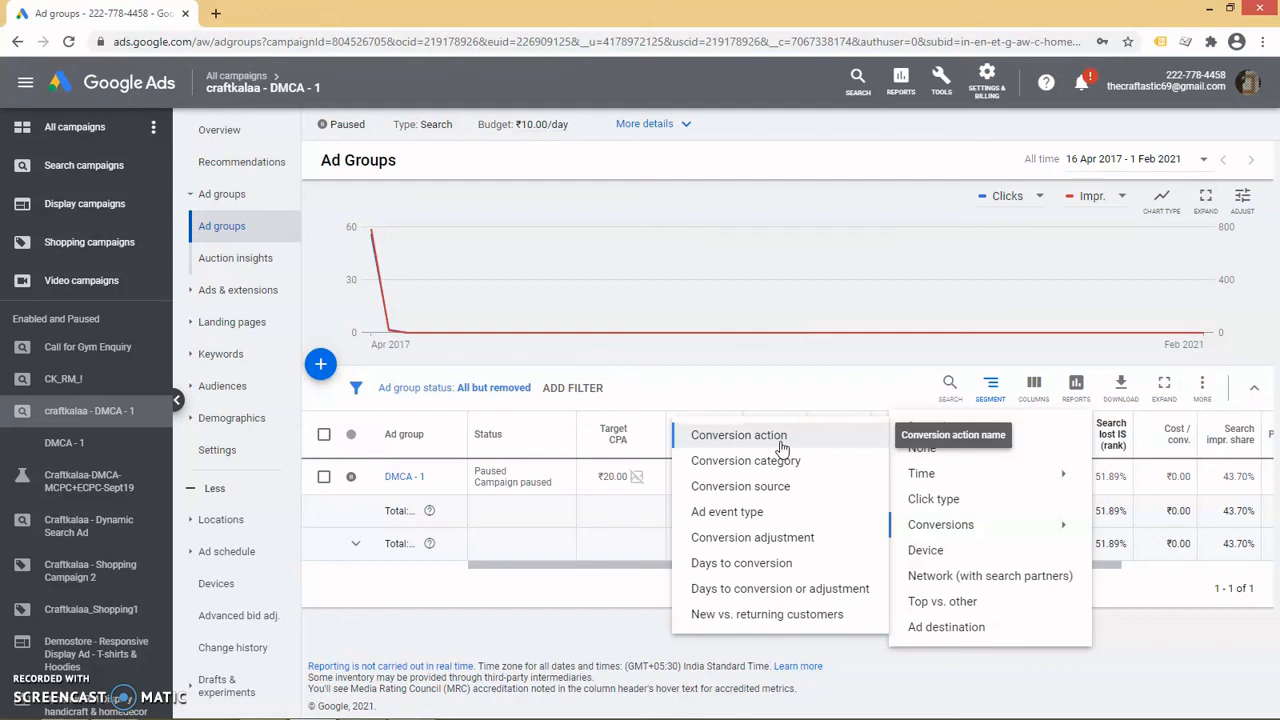
Step: Check that Phone calls, Phone impr. and PTR are selected under Call details in the ad group column settings and apply the columns
{"action": "left_click", "coordinate": [1034, 384]}
{"action": "left_click", "coordinate": [1028, 432]}
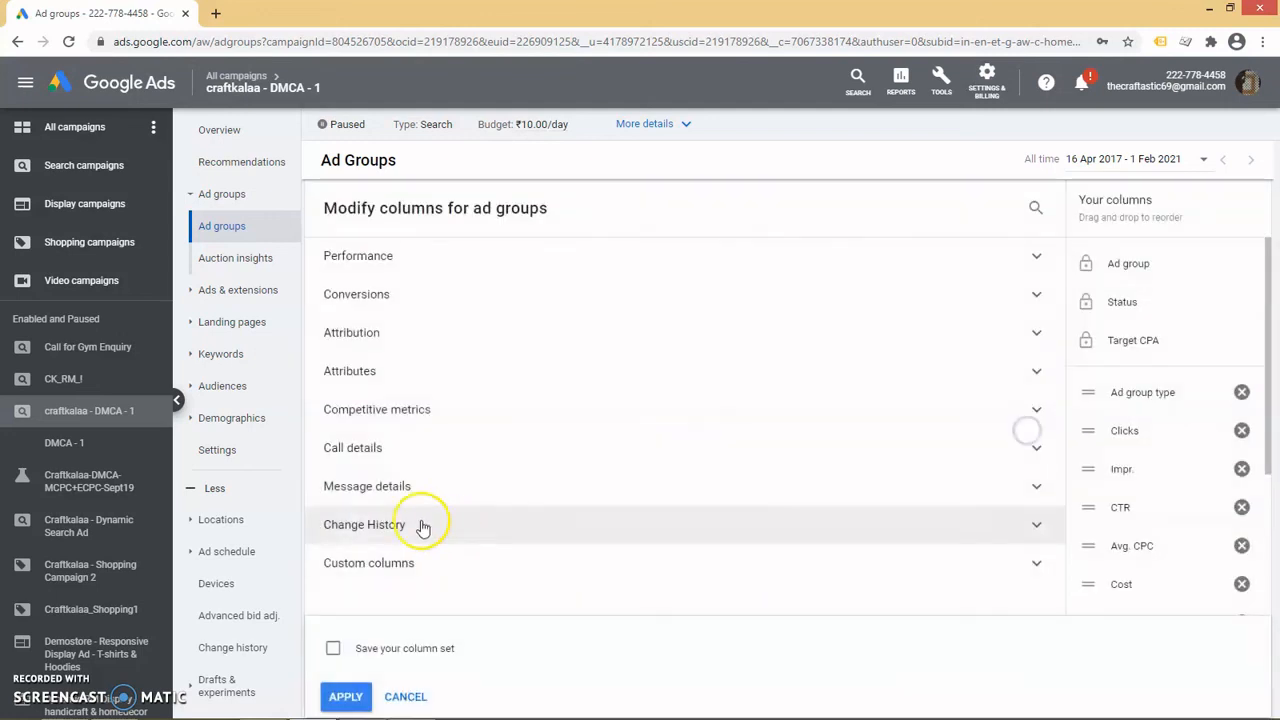
{"action": "left_click", "coordinate": [420, 450]}
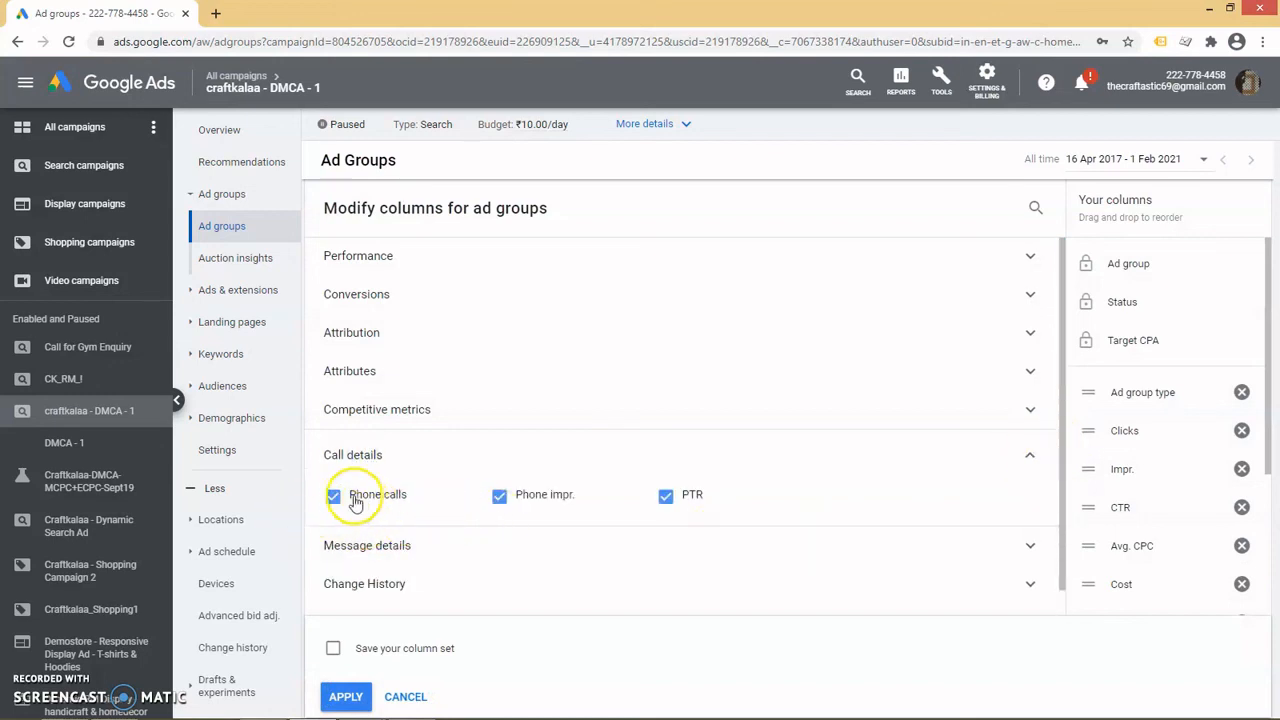
{"action": "mouse_move", "coordinate": [340, 506]}
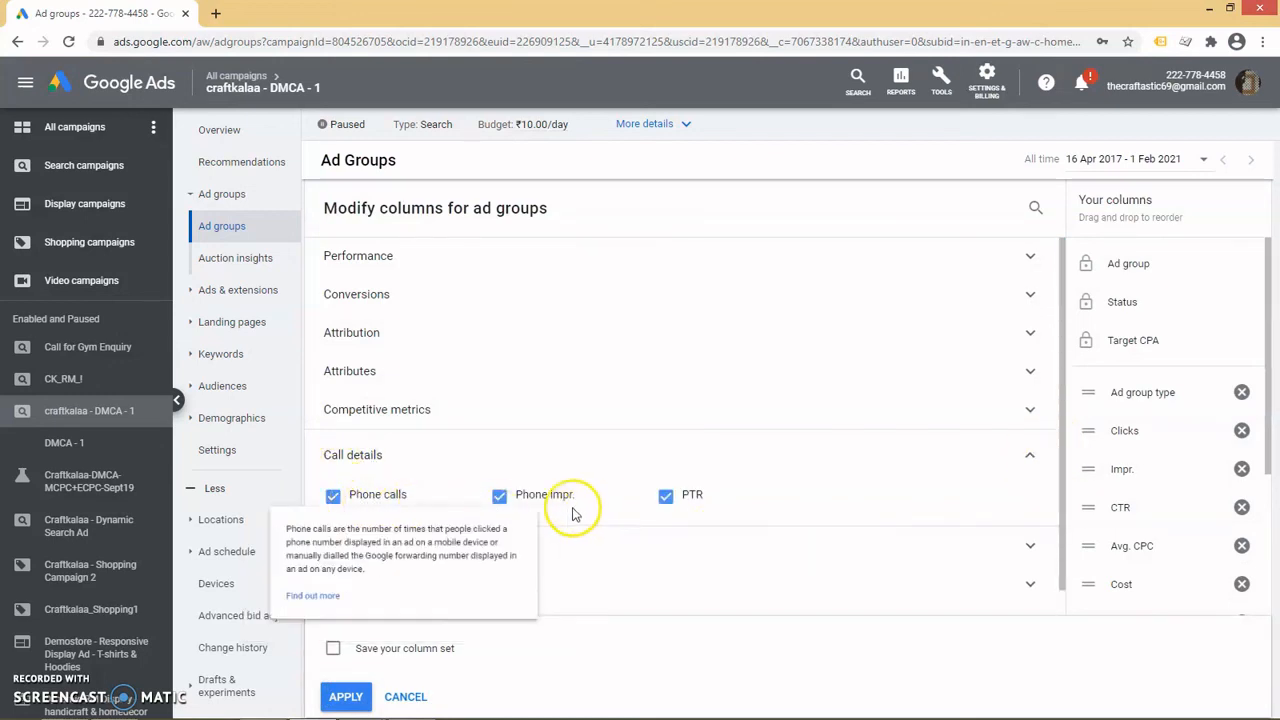
{"action": "left_click", "coordinate": [346, 697]}
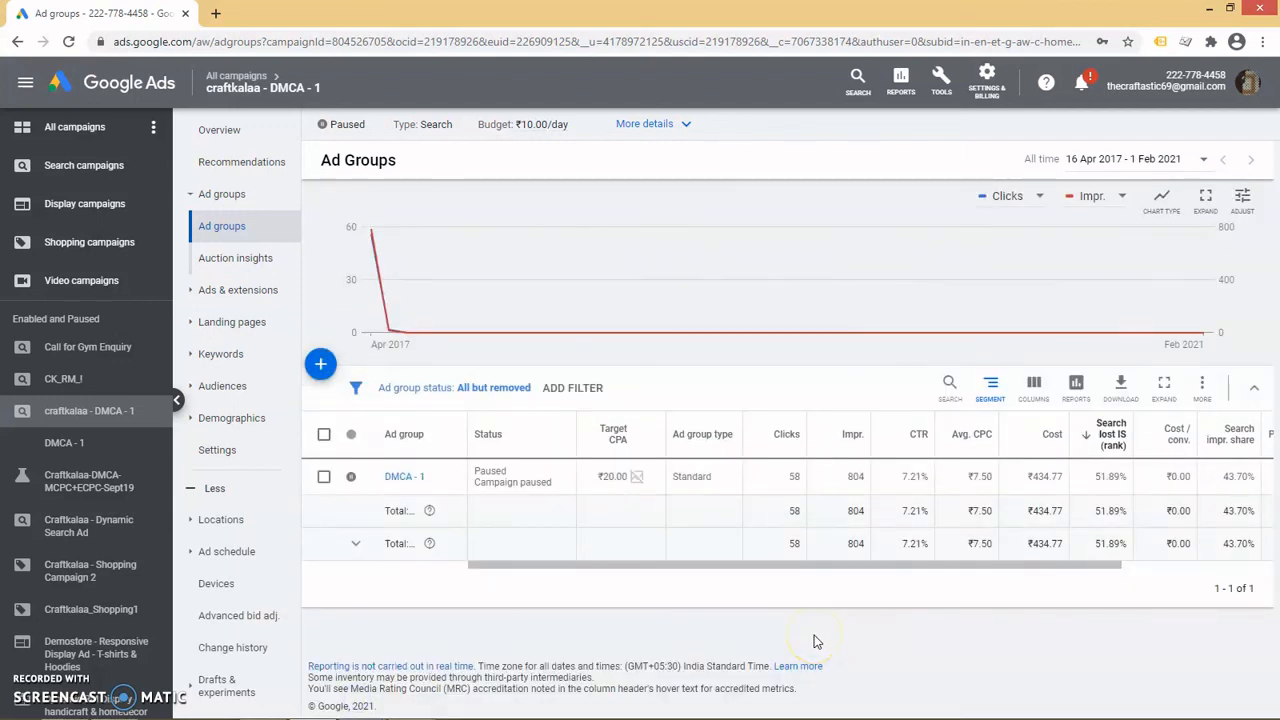